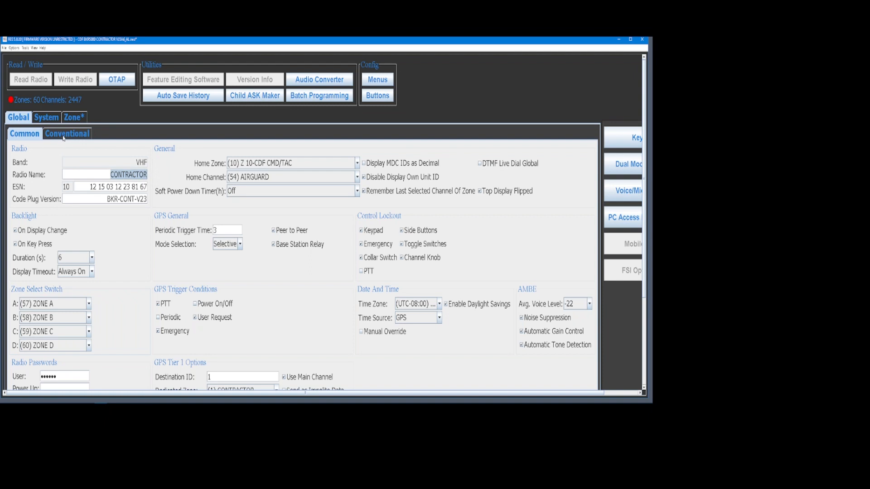
Show the Global Conventional settings for display lines, analog signaling and radio features.
left_click(62, 138)
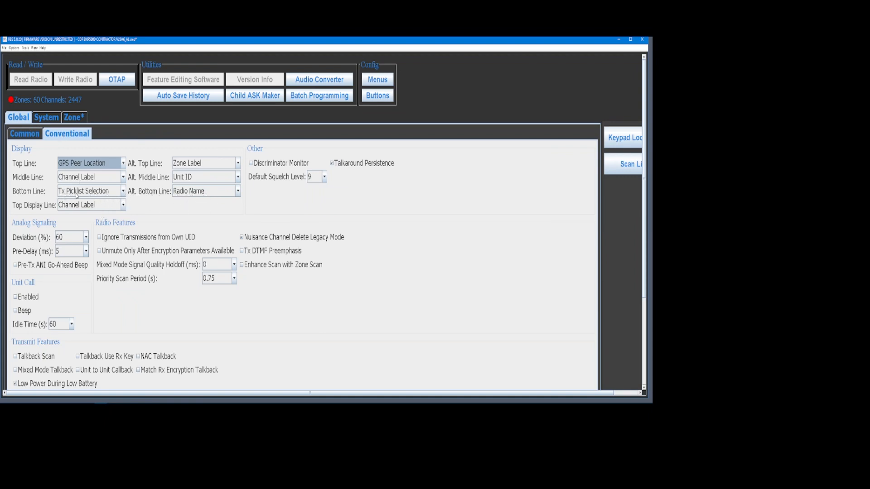
Review the Alt. Bottom Line options, keep Radio Name, and go back to the Global Common settings.
left_click(238, 192)
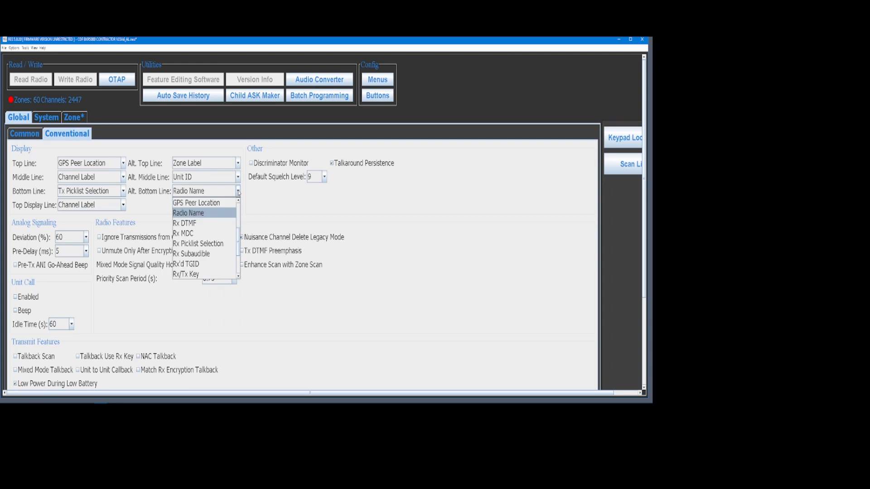
scroll(225, 208, "up", 3)
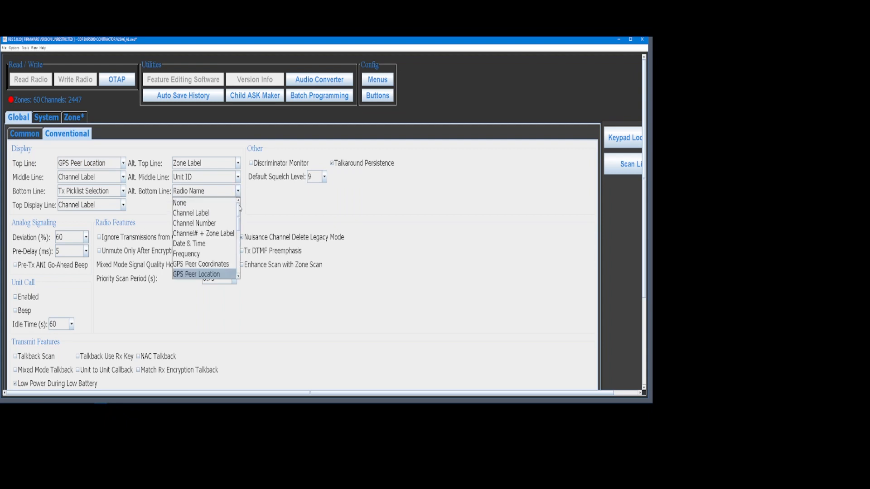
left_click(286, 213)
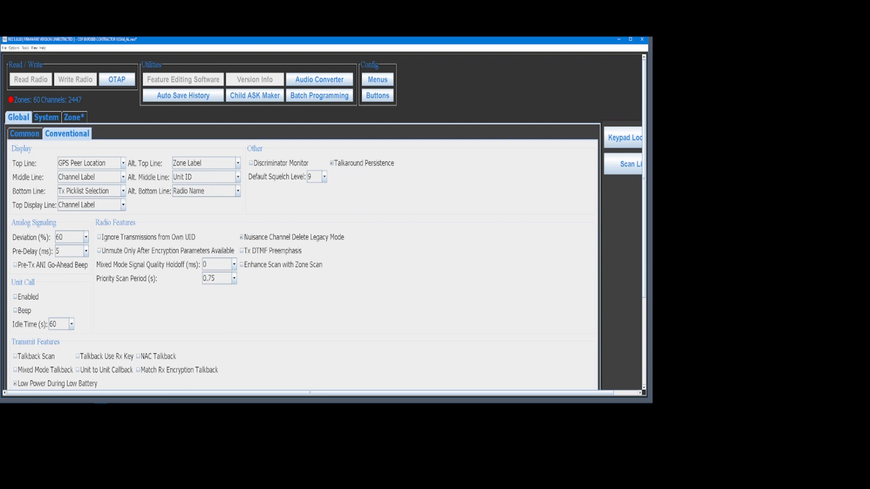
left_click(29, 134)
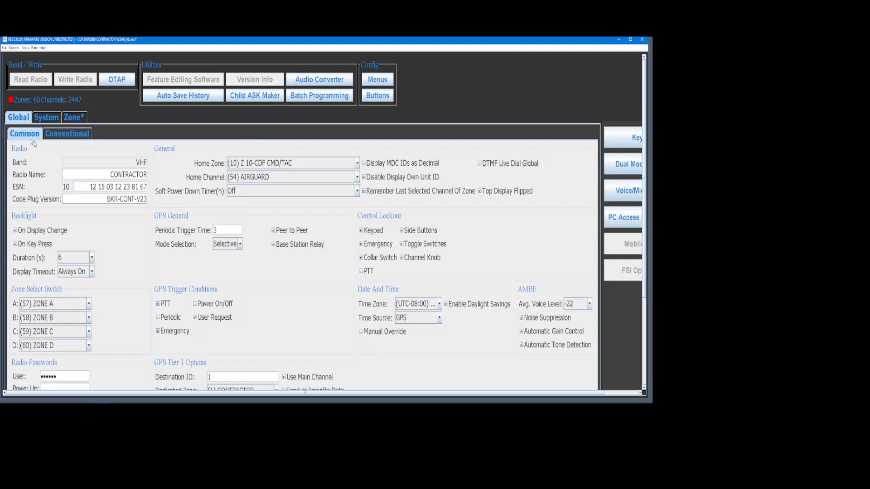
Open the Conventional System page and select its P25 ID value 9201.
left_click(46, 119)
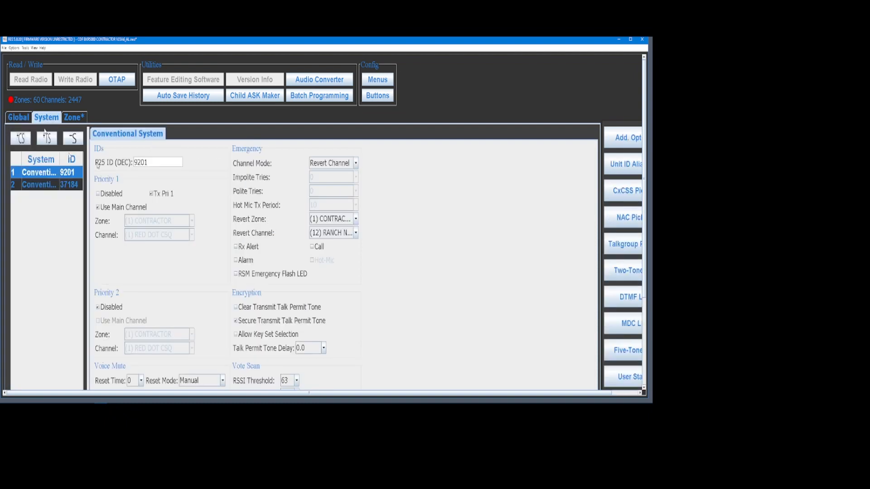
double_click(140, 163)
Revisit the Global Conventional settings, then return to the Conventional System page.
left_click(19, 118)
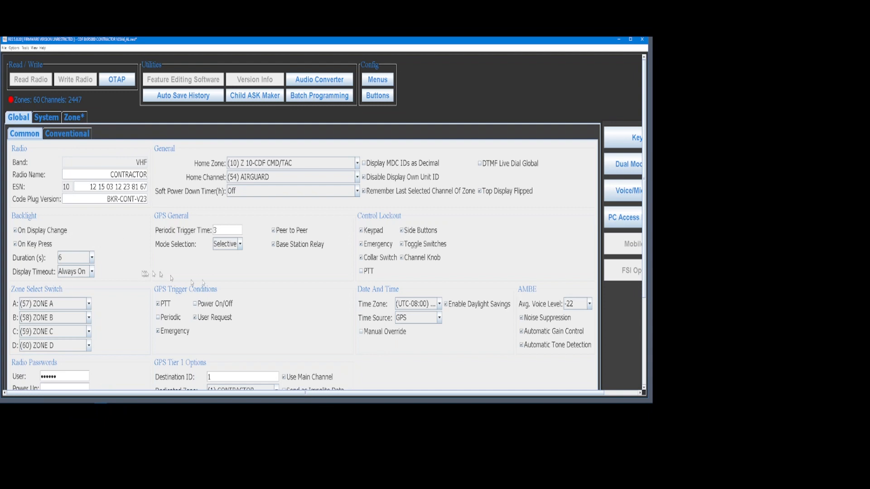
left_click(76, 133)
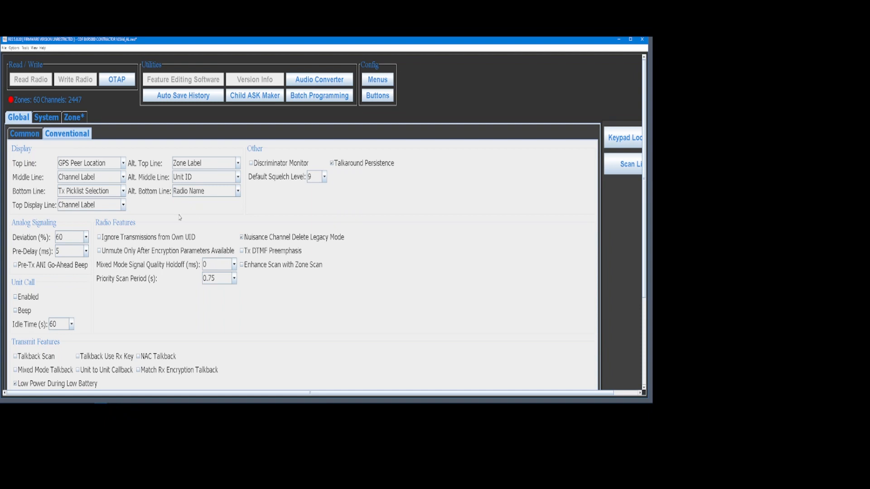
left_click(43, 118)
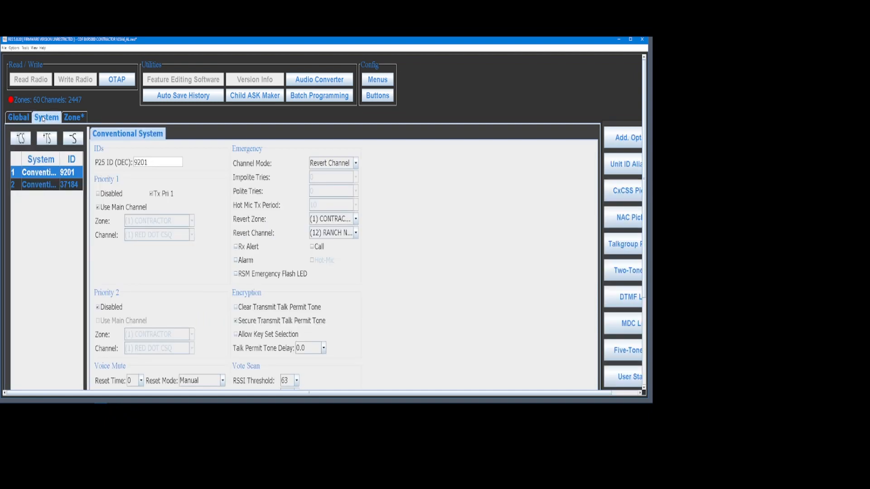
Select P25 ID 9201 again, then bring up the CONTRACTOR zone's 13-channel table.
double_click(140, 162)
left_click(71, 119)
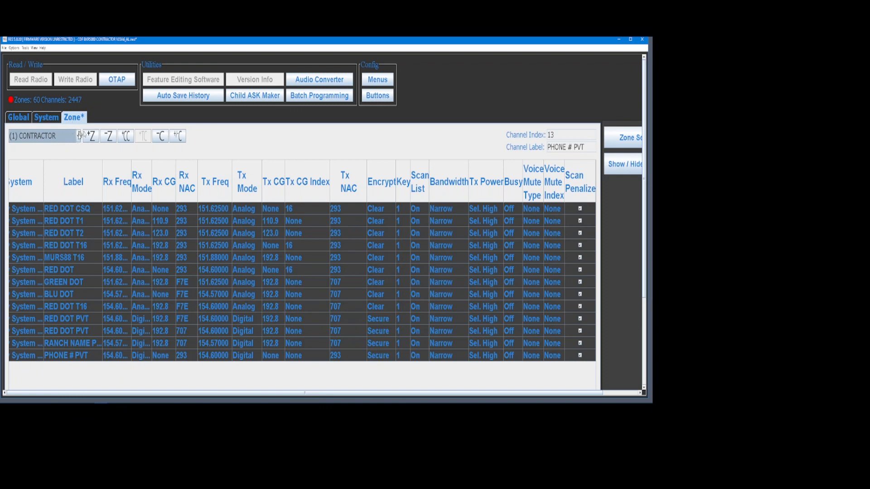
left_click(622, 138)
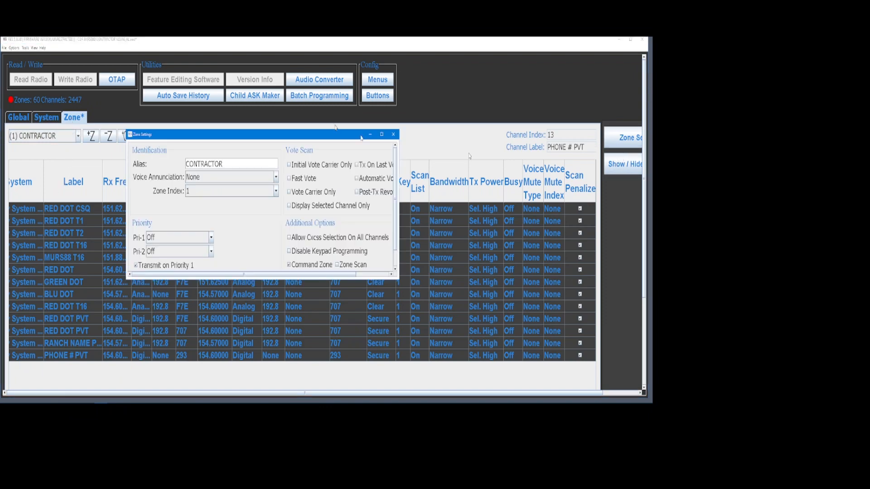
left_click_drag(293, 138, 365, 122)
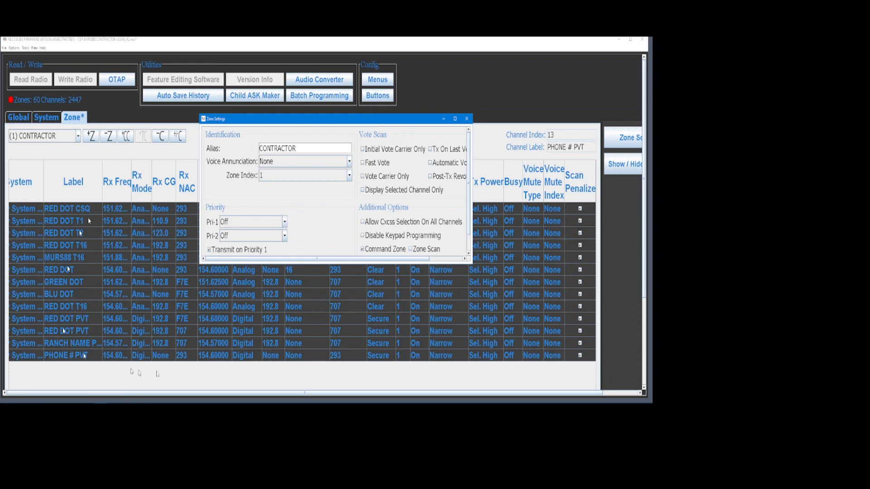
left_click(314, 148)
double_click(314, 149)
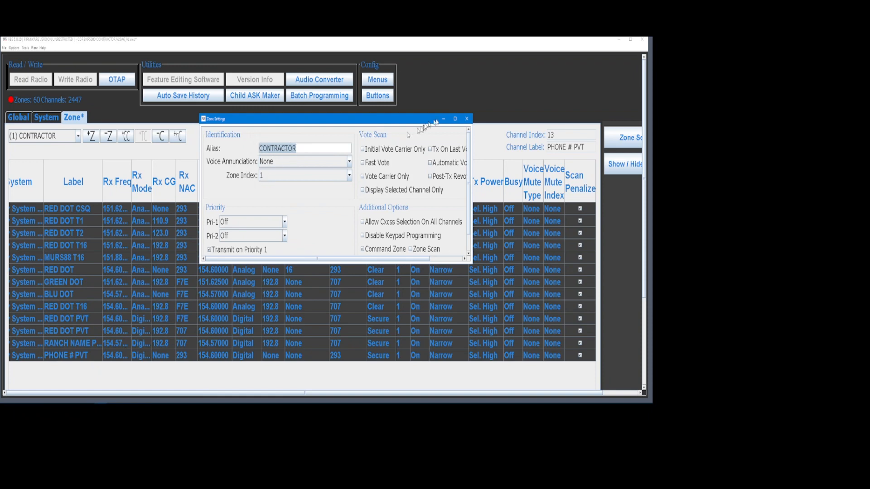
left_click(467, 118)
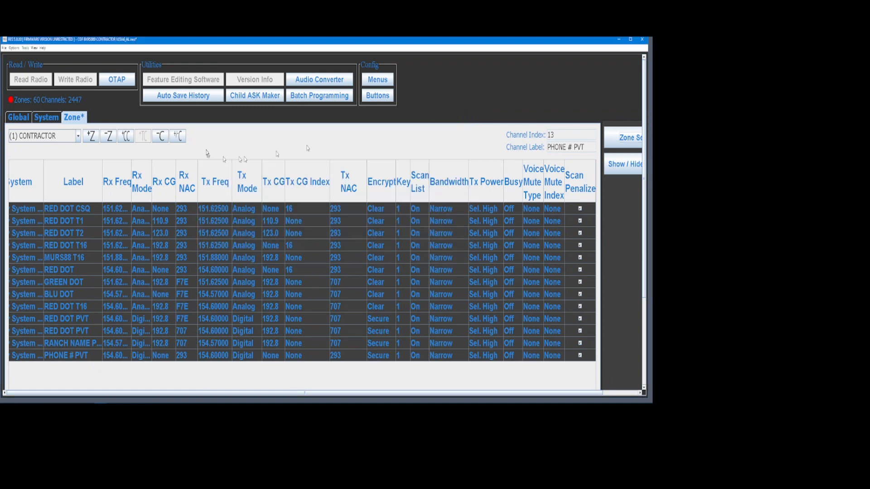
double_click(61, 343)
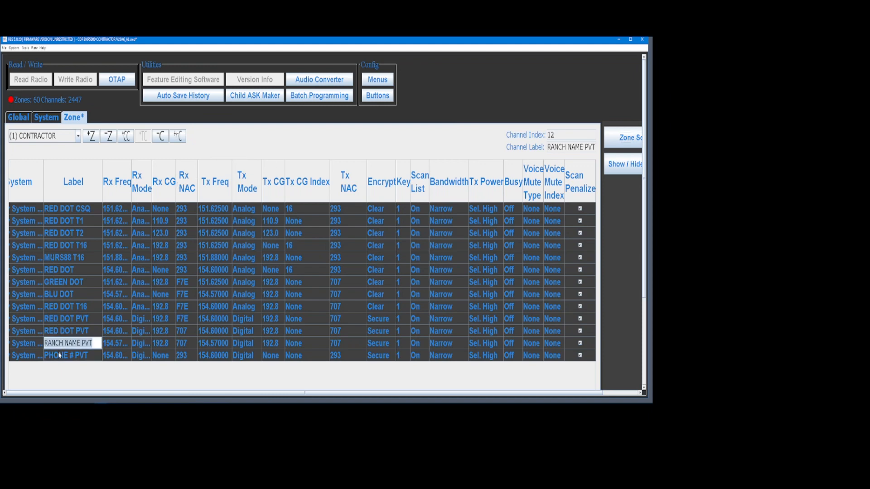
left_click(80, 343)
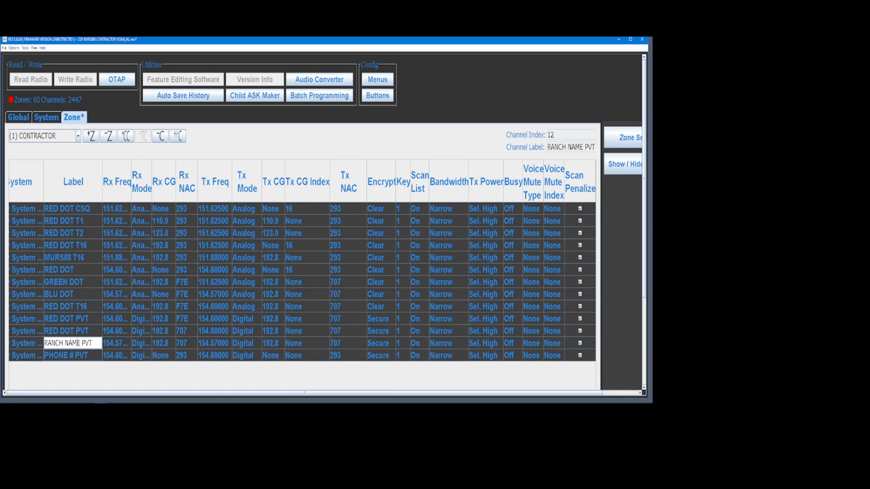
left_click_drag(80, 343, 41, 343)
left_click(62, 357)
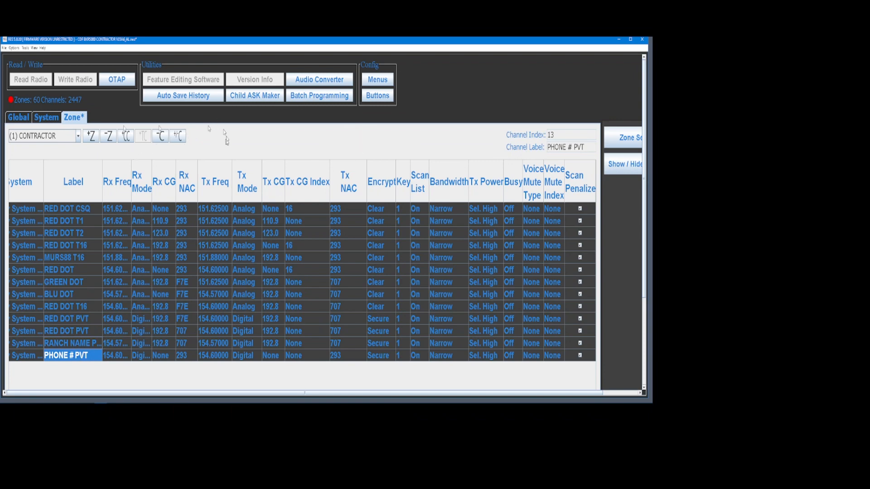
left_click(47, 118)
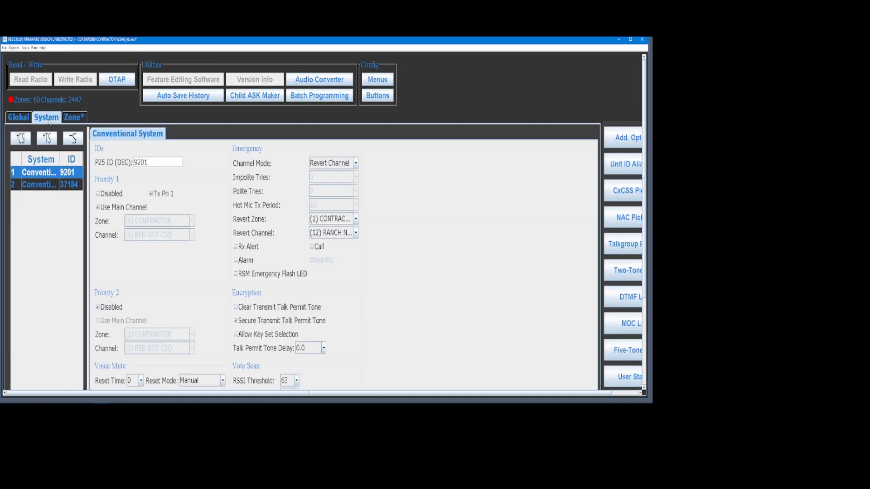
Scroll the Global Common page down to the Radio Passwords and GPS Tier 1 options.
left_click(23, 121)
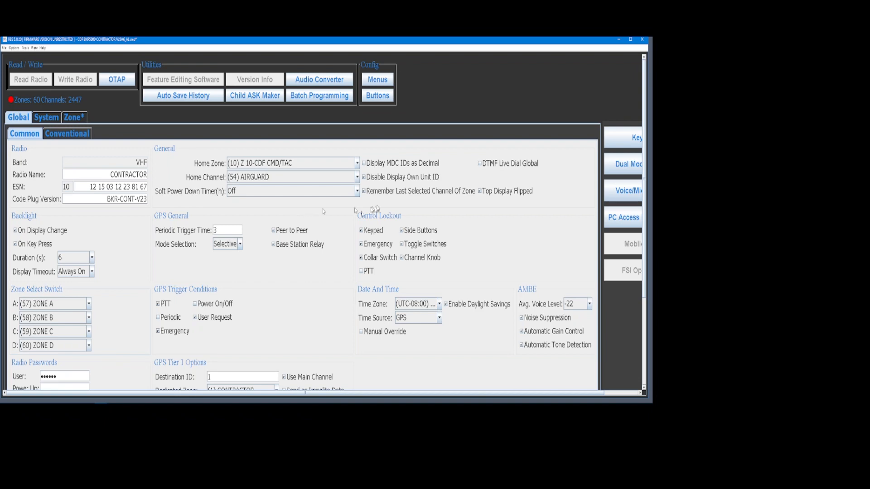
scroll(321, 227, "down", 2)
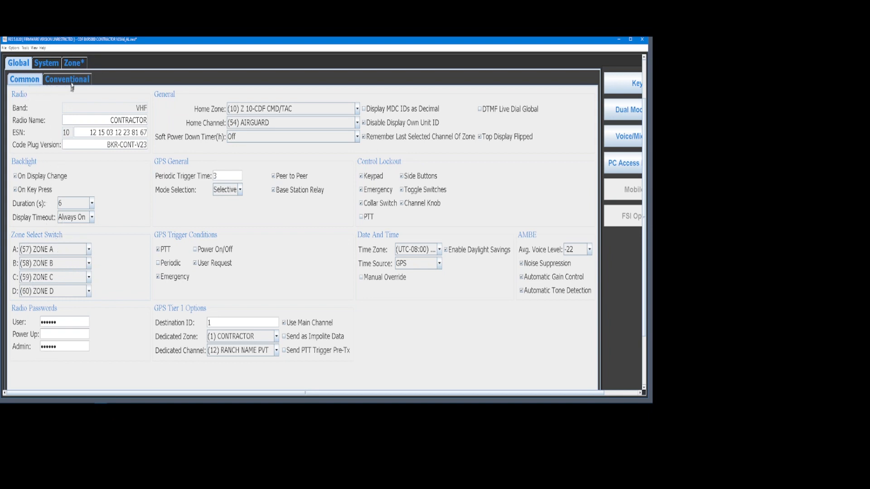
Open the zone channel table and switch to zone (57) ZONE A.
left_click(74, 67)
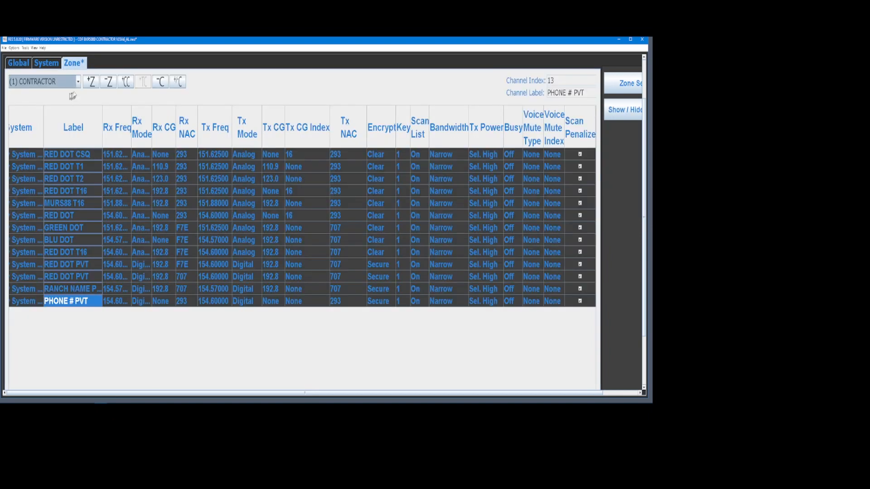
left_click(78, 81)
left_click_drag(78, 102, 78, 177)
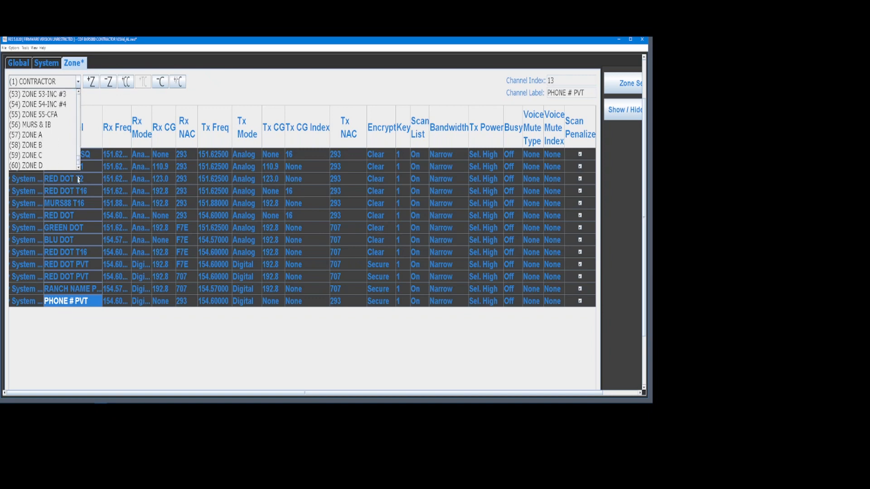
left_click(33, 135)
Switch to zone (60) ZONE D and widen the Rx Freq column to read 168.62500.
left_click(78, 81)
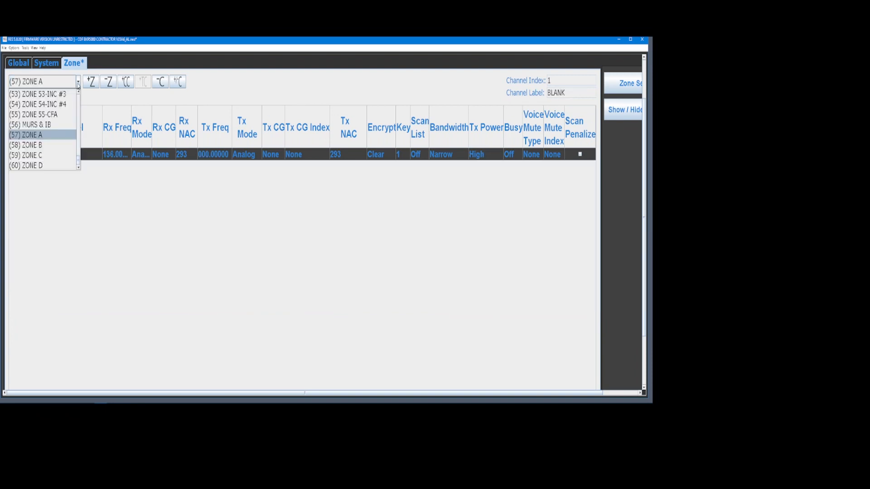
left_click(46, 166)
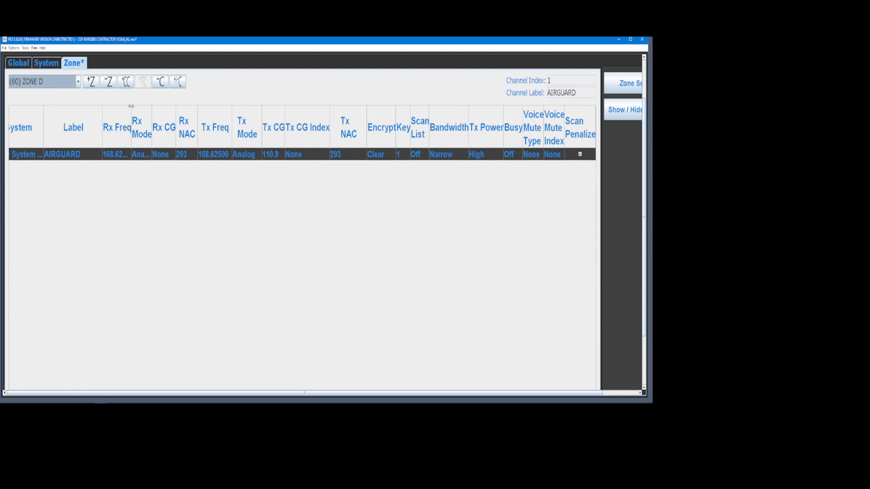
left_click_drag(131, 119, 163, 118)
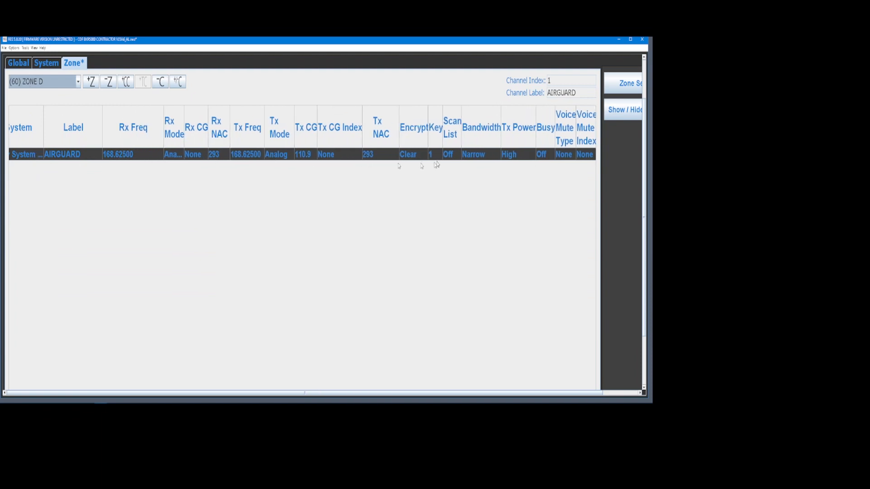
left_click(78, 81)
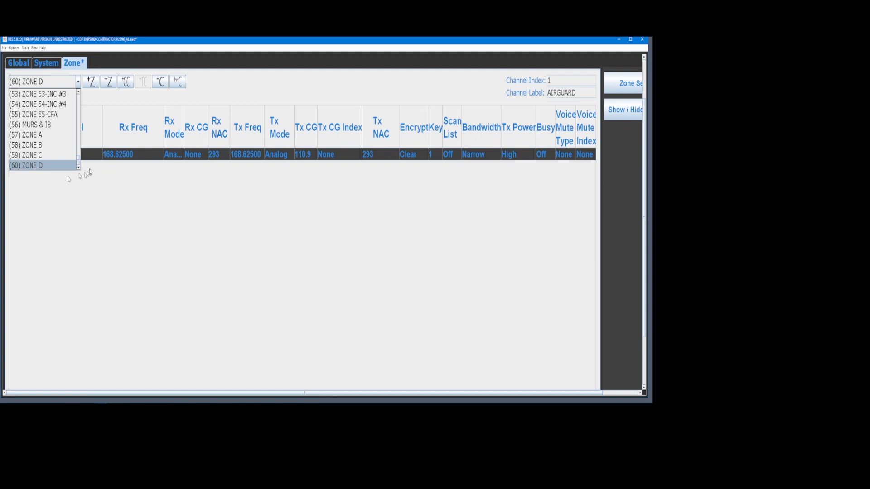
Switch to zone (56) MURS & IB and scroll through its channels, selecting CNTRCTR PVT.
left_click(51, 124)
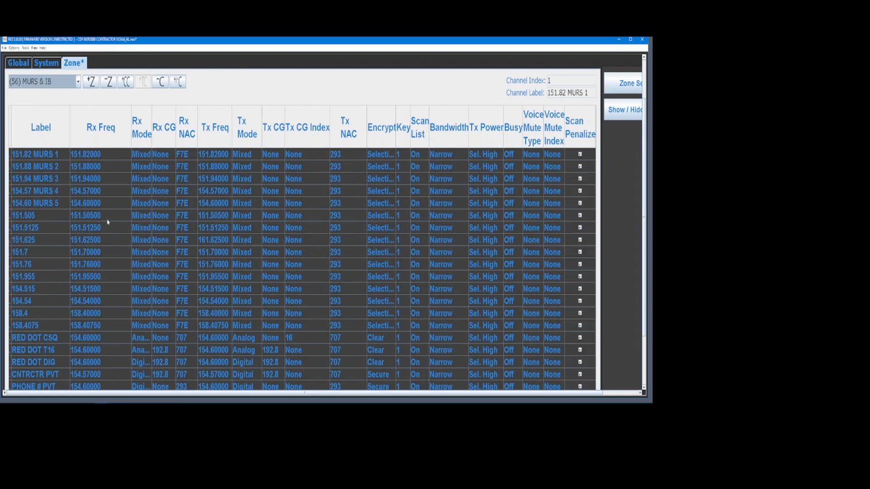
left_click_drag(644, 166, 644, 219)
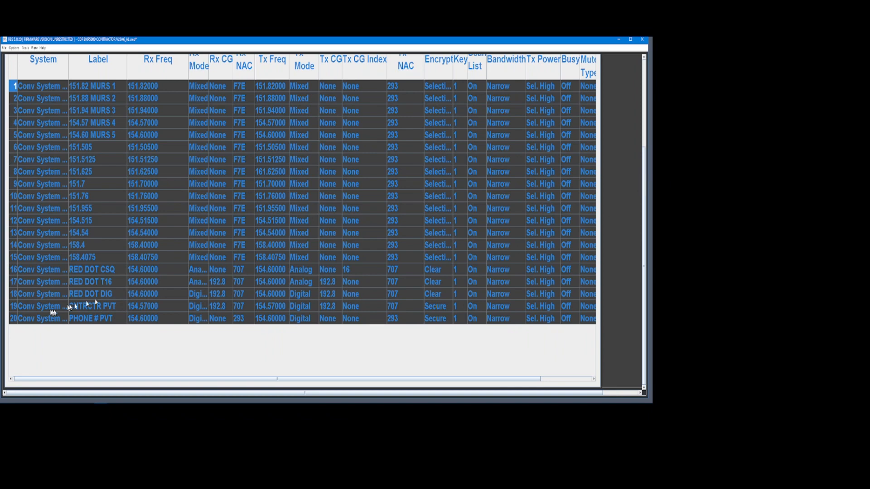
left_click(27, 309)
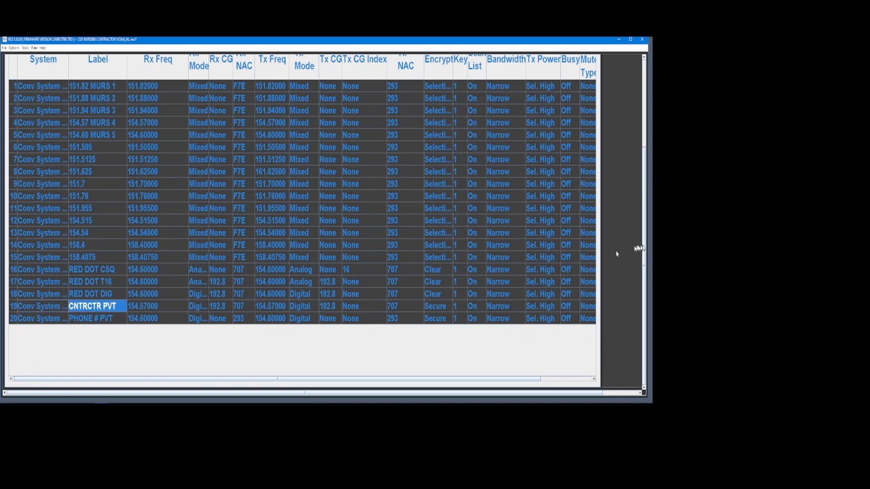
left_click_drag(644, 248, 646, 98)
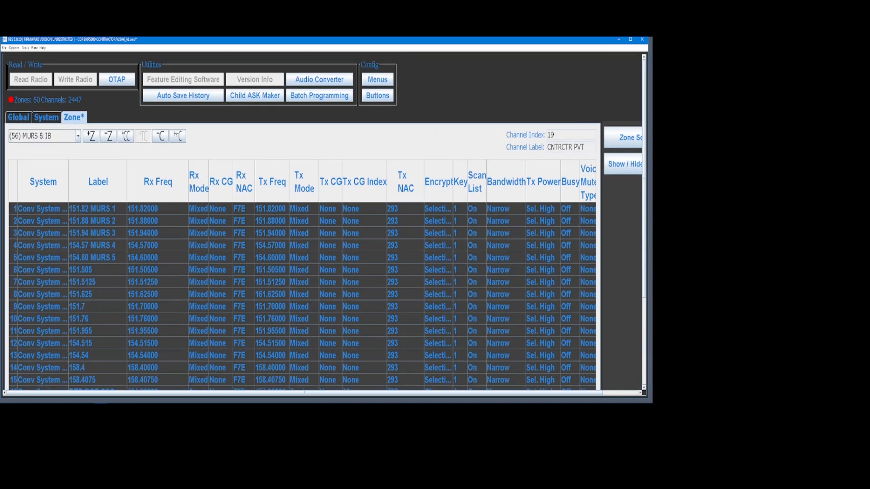
Glance at the Global and System settings, then return to the zone channel list.
left_click(21, 118)
left_click(46, 119)
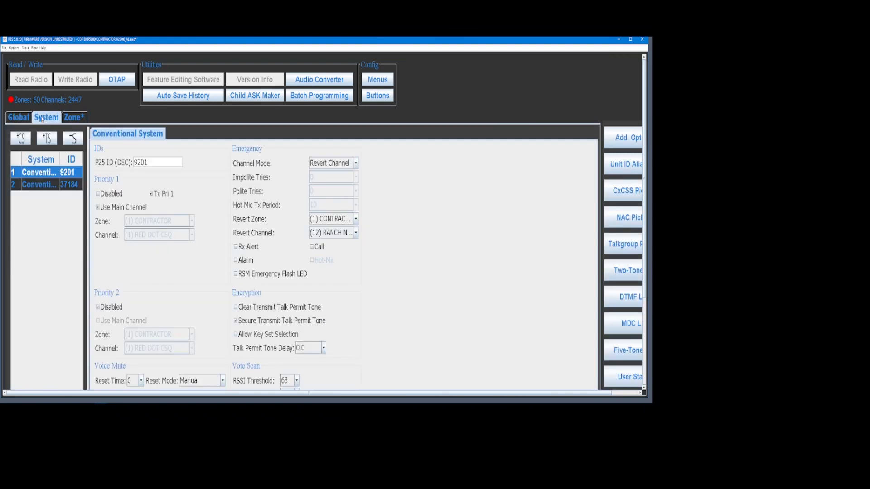
left_click(71, 120)
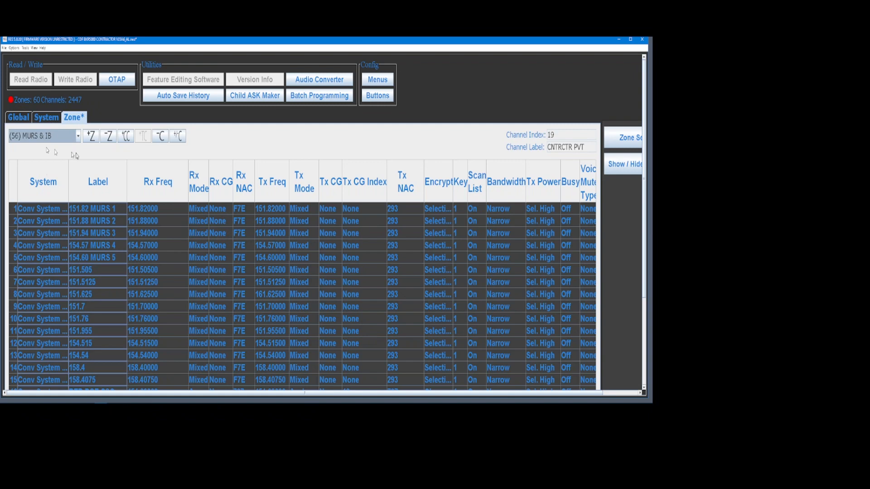
left_click(78, 136)
scroll(76, 158, "up", 16)
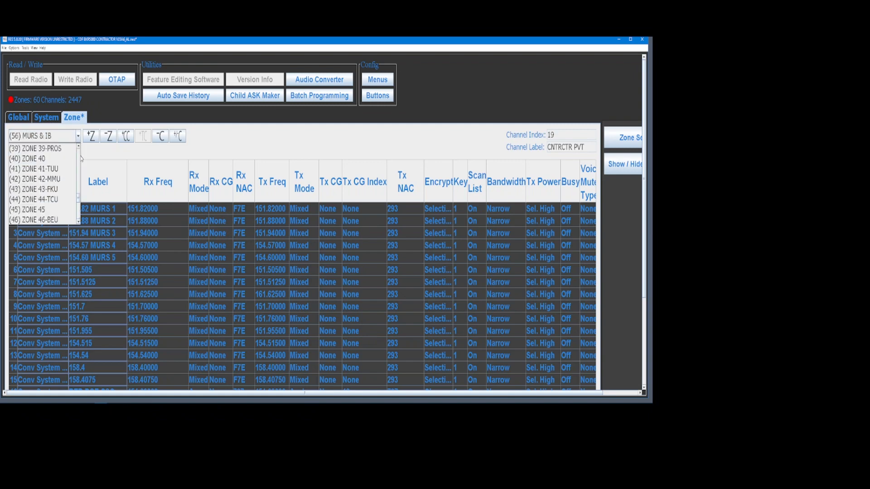
scroll(74, 159, "up", 1)
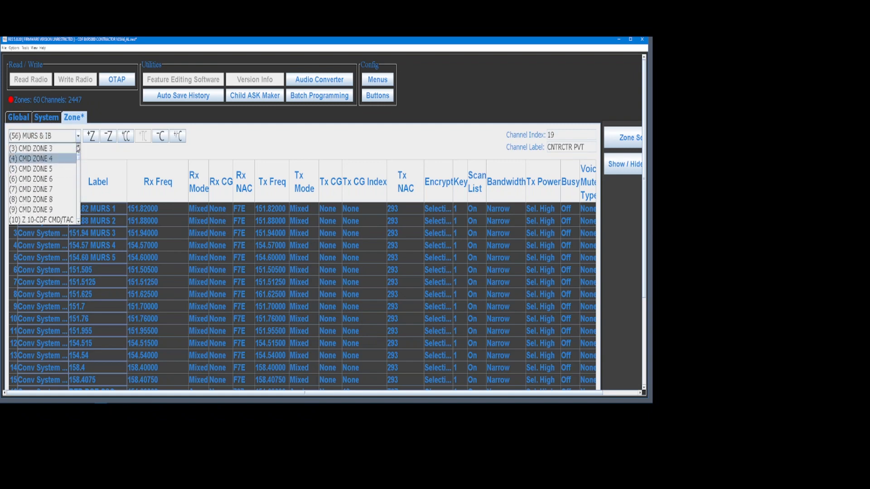
left_click(41, 149)
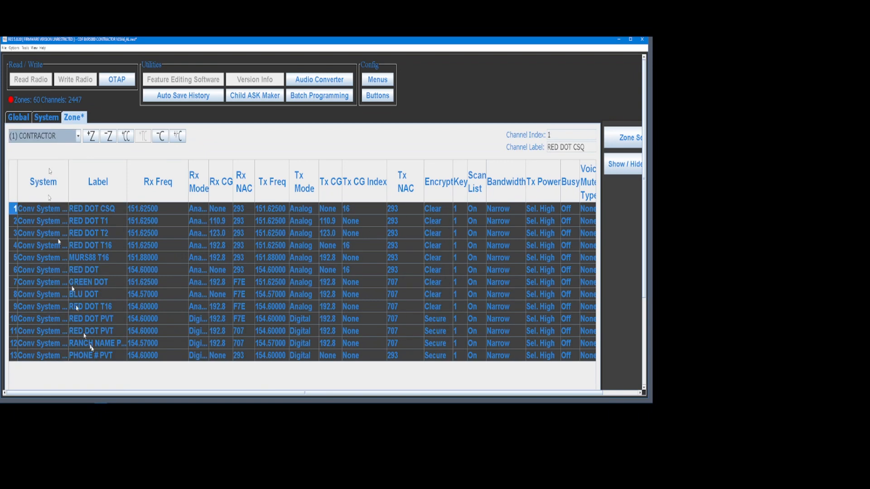
left_click(54, 346)
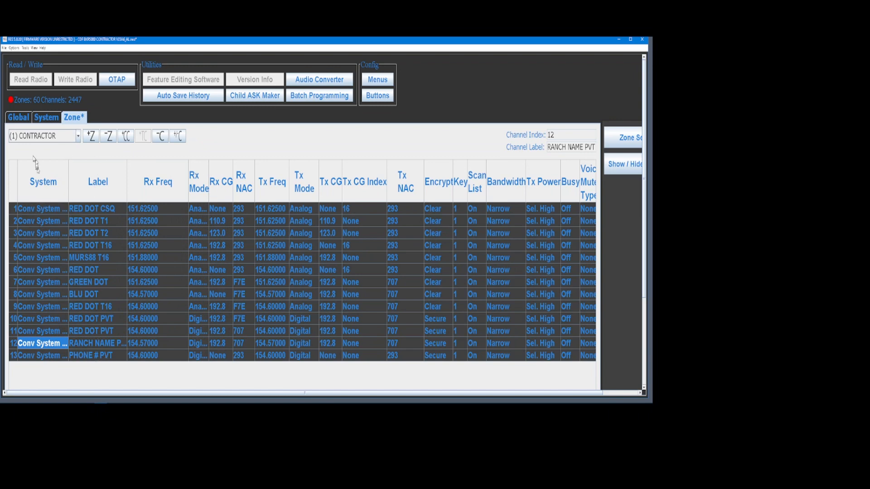
left_click(78, 136)
left_click_drag(80, 162, 81, 229)
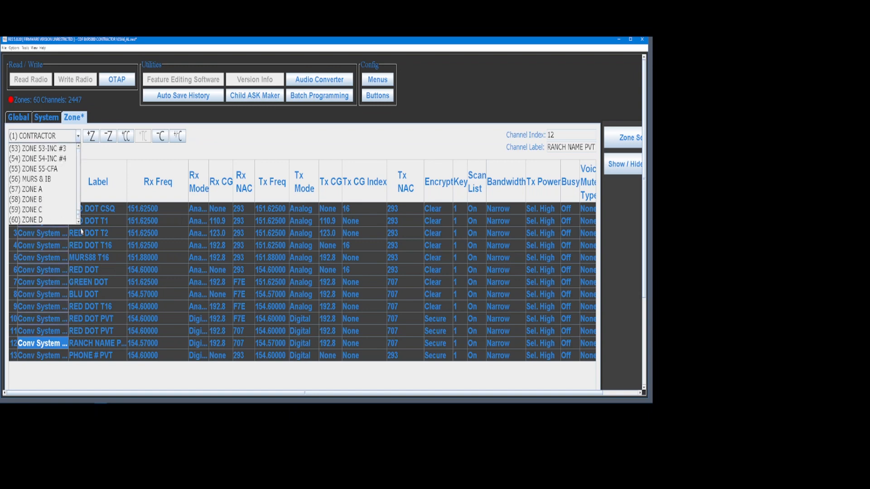
left_click(58, 179)
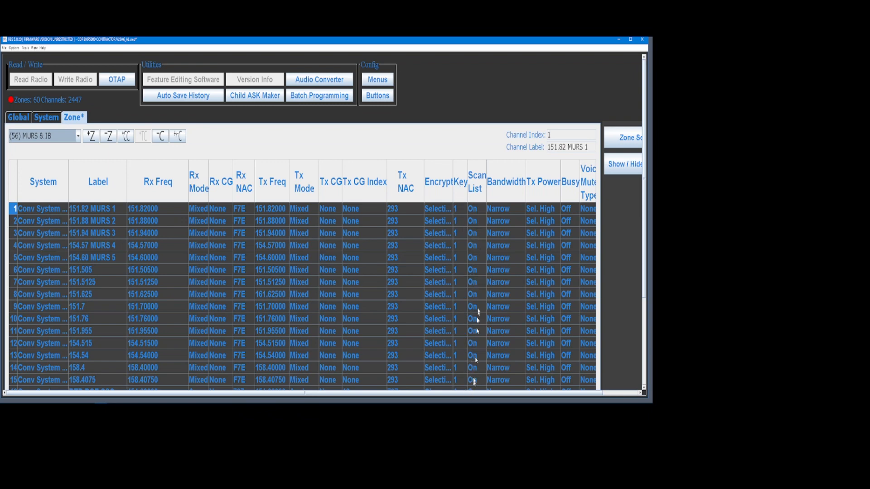
Switch to zone (18) Z 18-FED/IOP and set NIFC T1's Scan List to On.
left_click(77, 138)
scroll(78, 158, "up", 5)
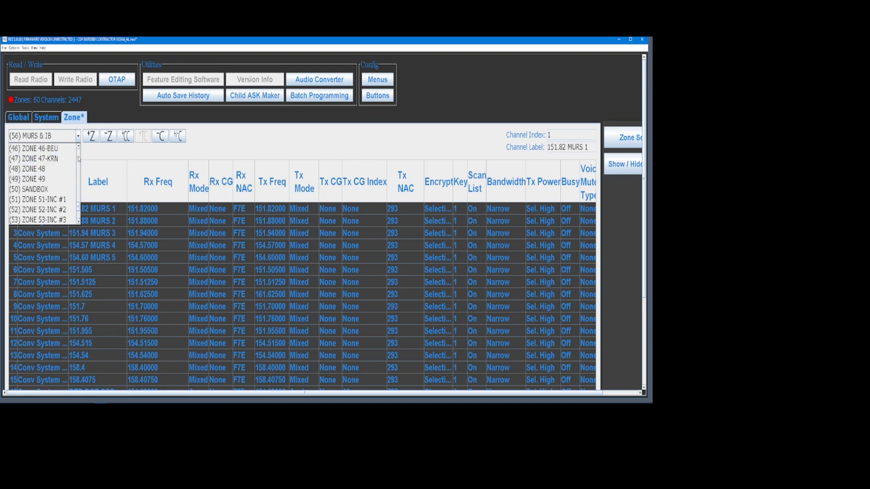
scroll(78, 159, "up", 7)
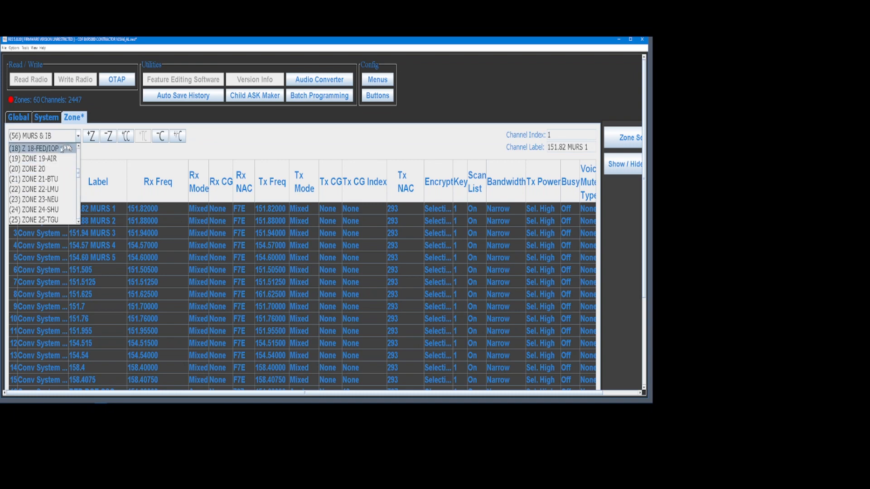
left_click(61, 149)
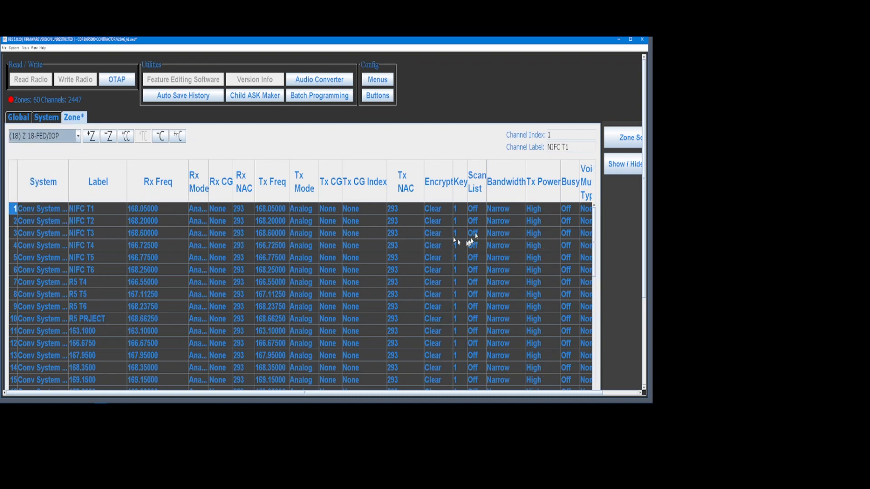
left_click(474, 212)
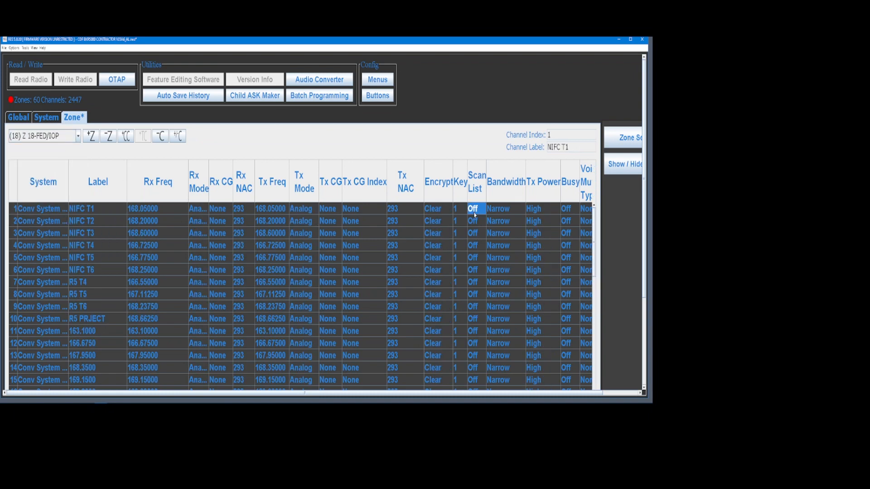
left_click(475, 213)
Copy the Scan List On value to every channel in the zone.
right_click(474, 214)
mouse_move(499, 273)
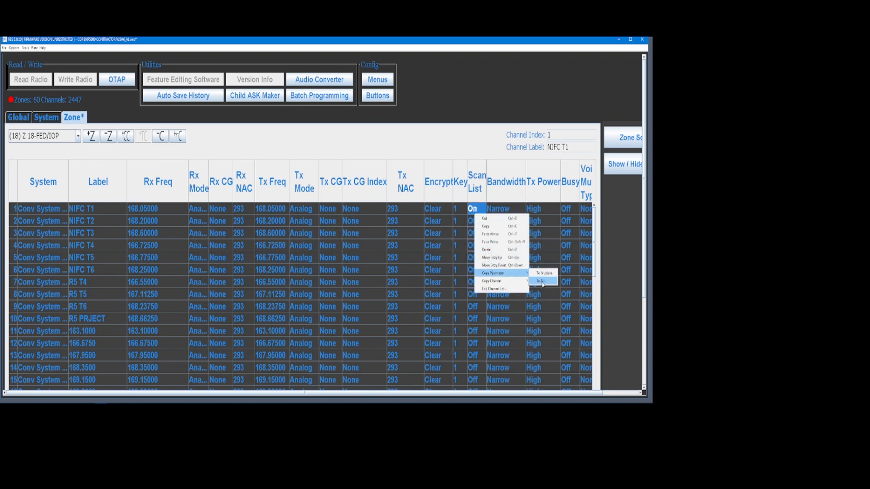
left_click(542, 282)
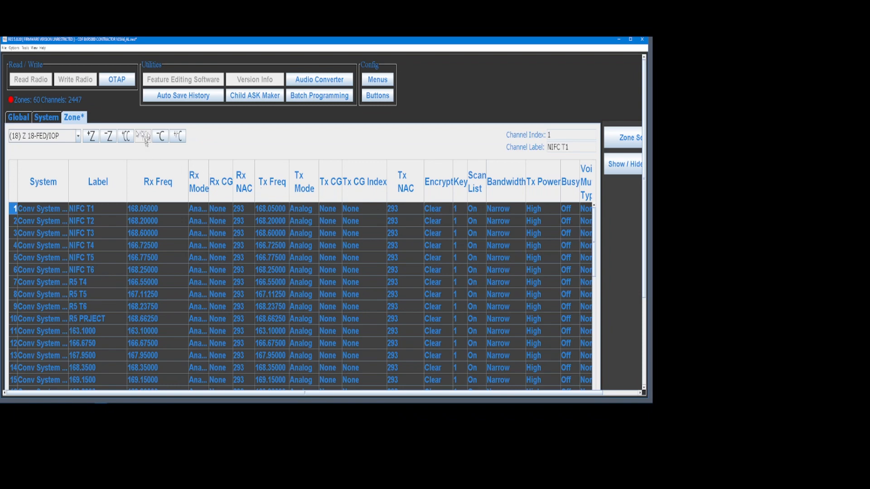
Switch to zone (19) ZONE 19-AIR and set CDF A/G 1's Scan List to On.
left_click(77, 137)
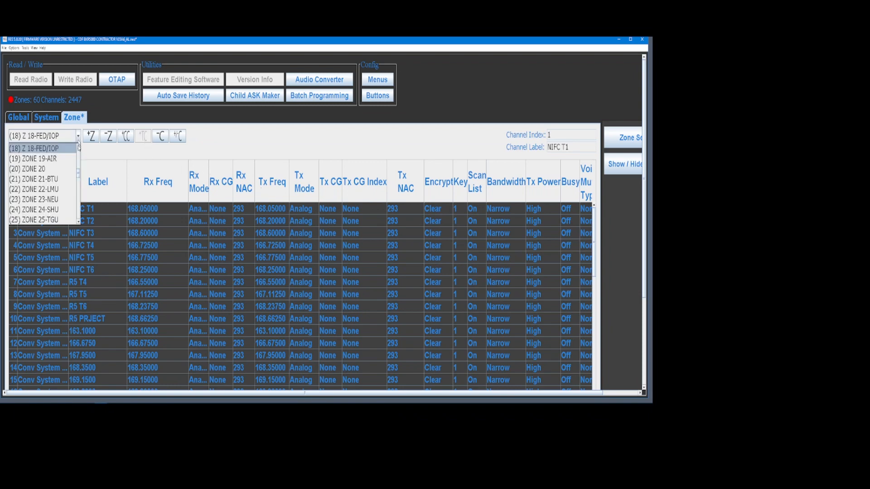
left_click(70, 158)
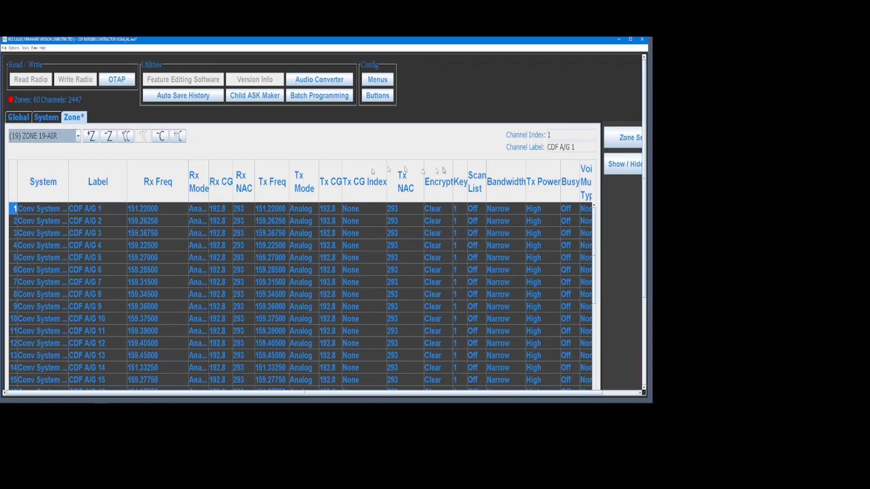
left_click(481, 213)
left_click(478, 235)
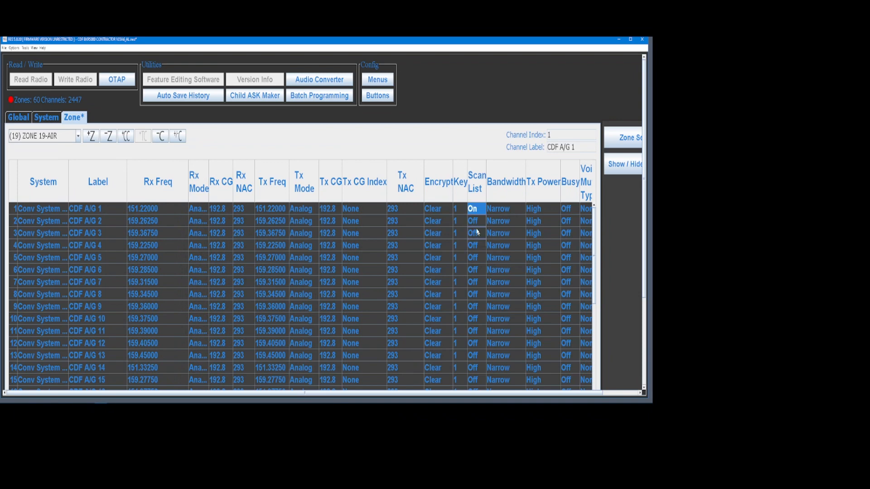
Copy the Scan List On value to all CDF A/G channels in the zone.
right_click(471, 210)
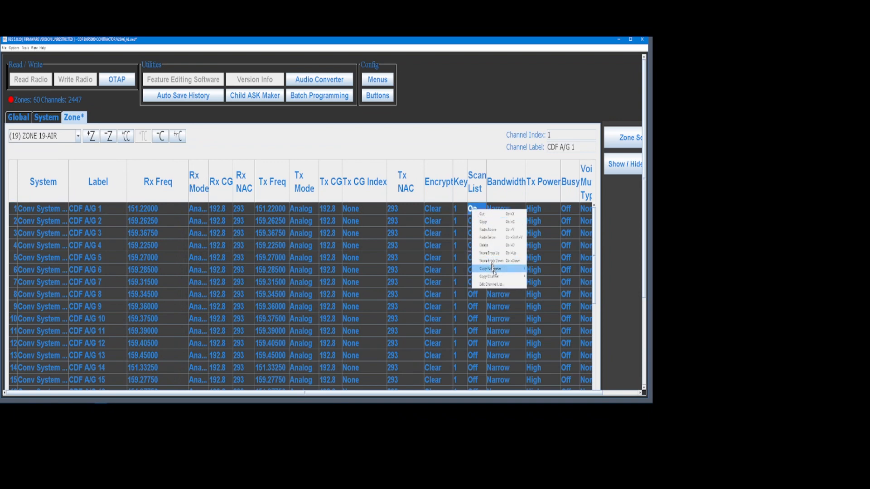
mouse_move(495, 274)
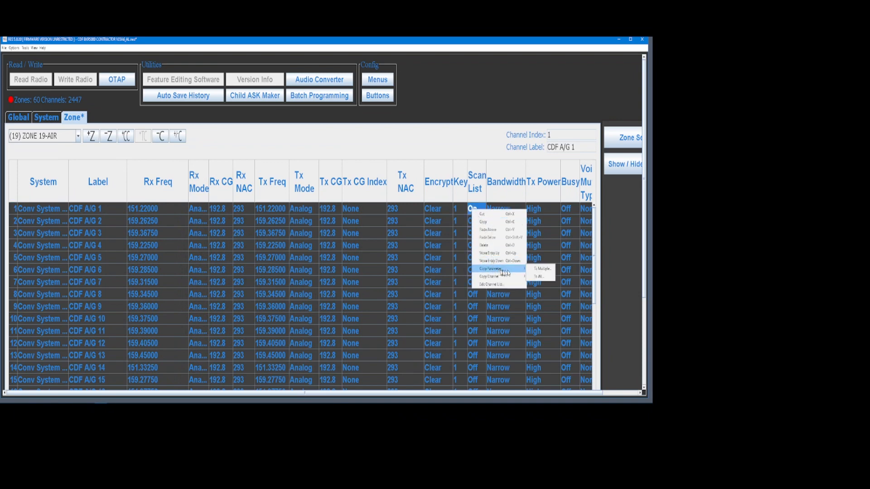
left_click(540, 277)
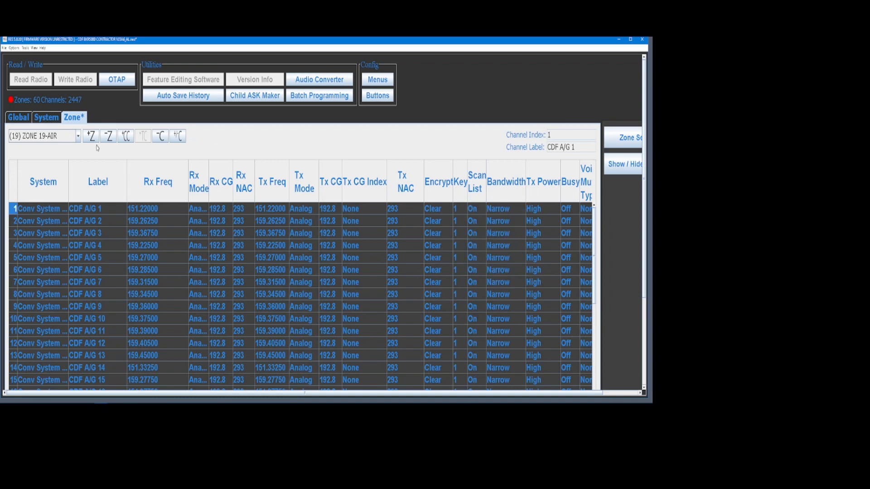
left_click(78, 140)
scroll(81, 155, "up", 3)
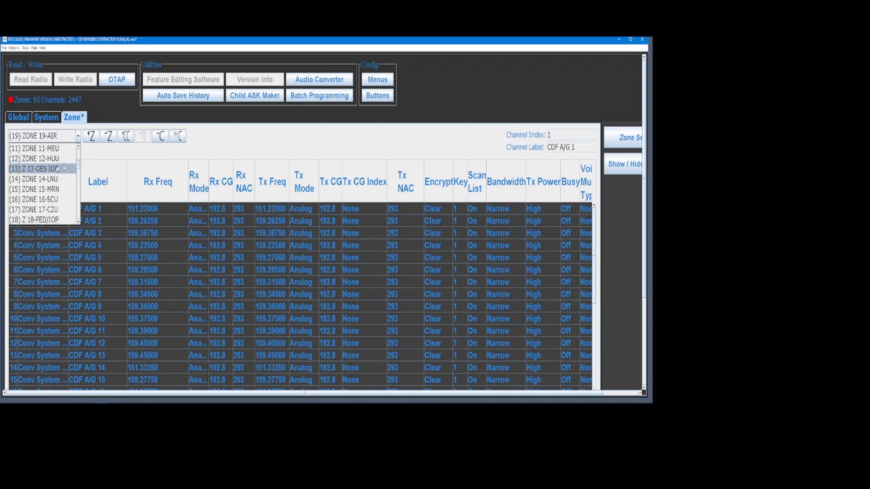
In zone Z 13-OES IOP, set channel 1's Scan List to On and copy it to all channels.
left_click(66, 168)
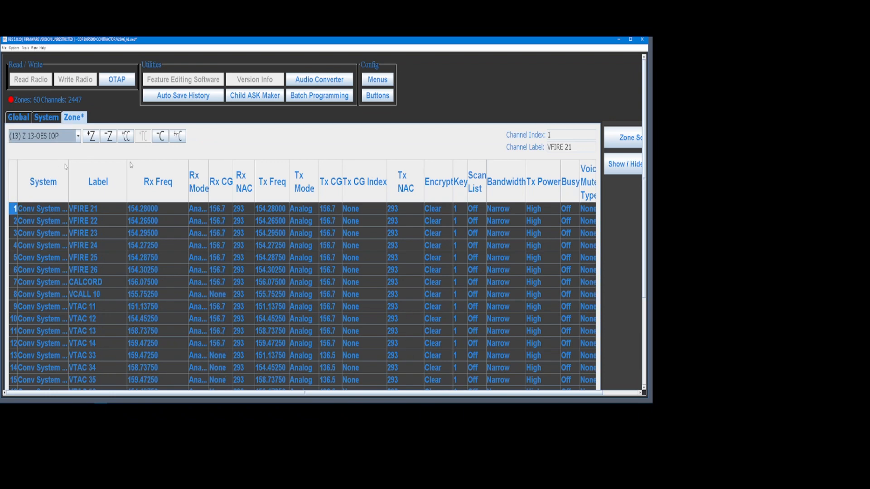
left_click(473, 210)
left_click(472, 210)
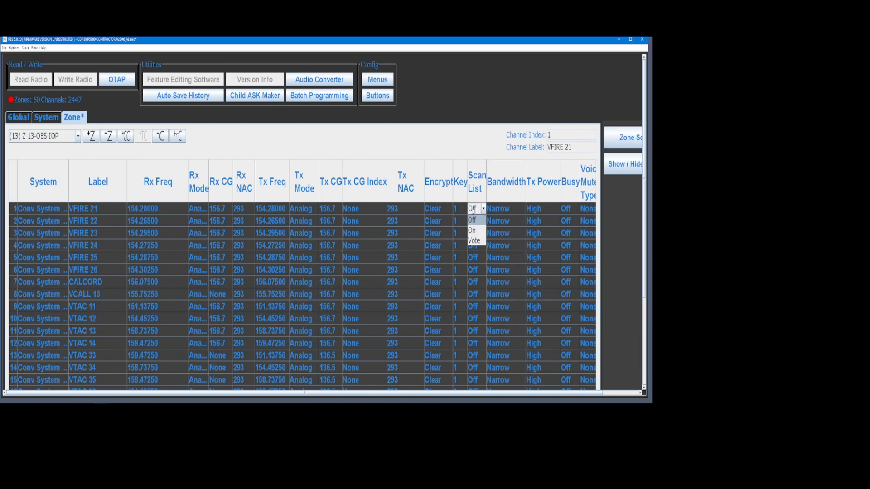
left_click(474, 232)
right_click(473, 209)
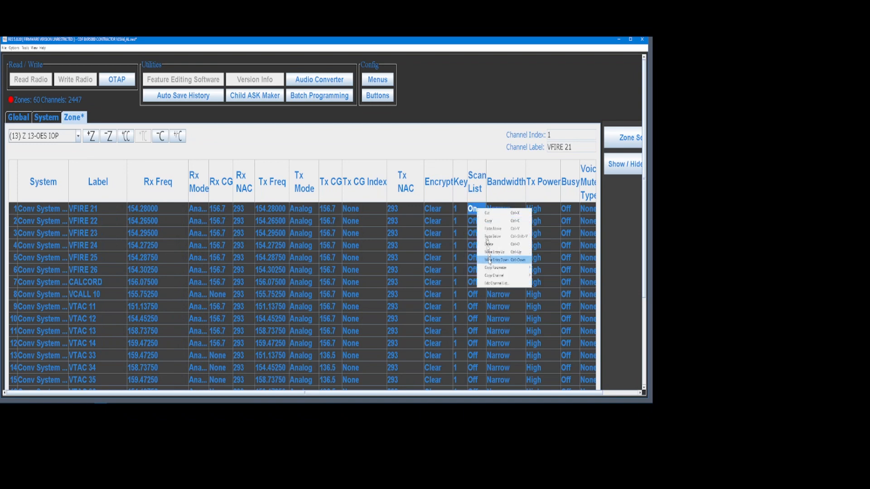
mouse_move(508, 268)
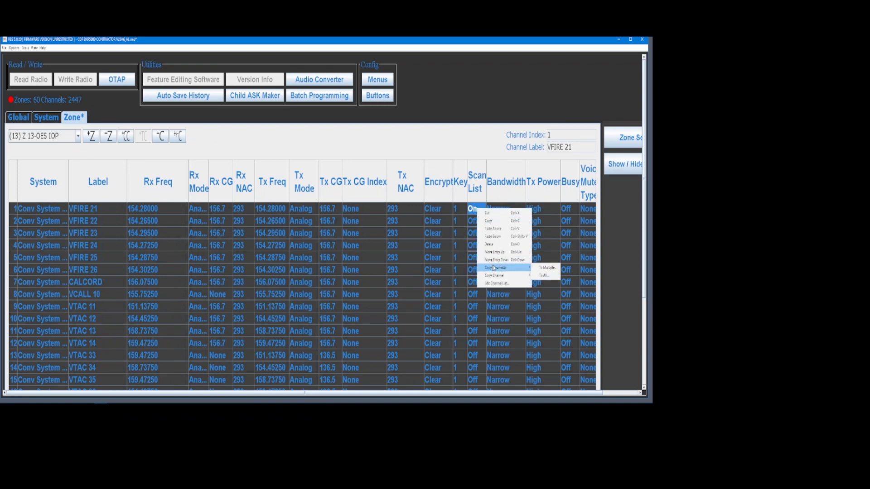
left_click(541, 275)
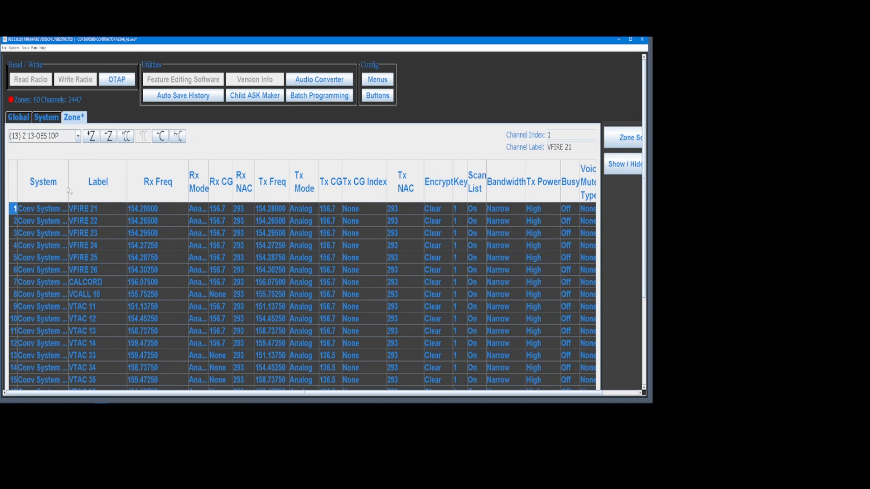
left_click(78, 136)
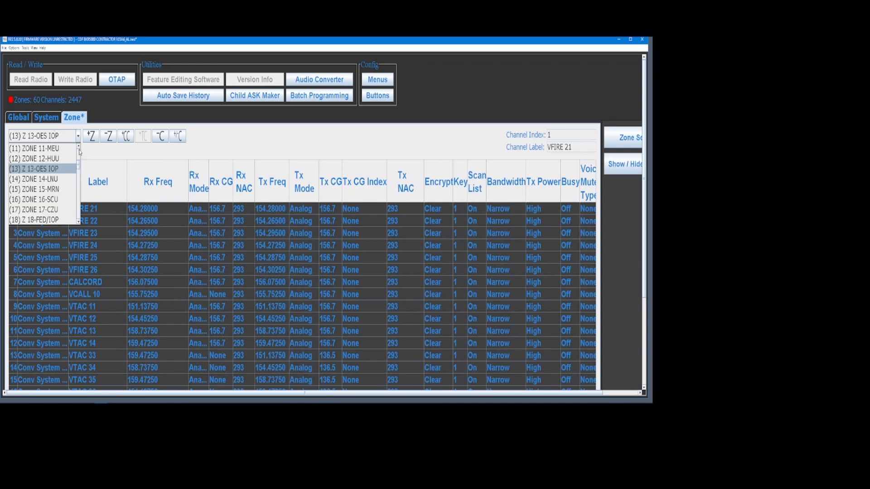
left_click(78, 147)
Select zone Z 10-CDF CMD/TAC and scroll through its channels T7 to T30.
left_click(36, 148)
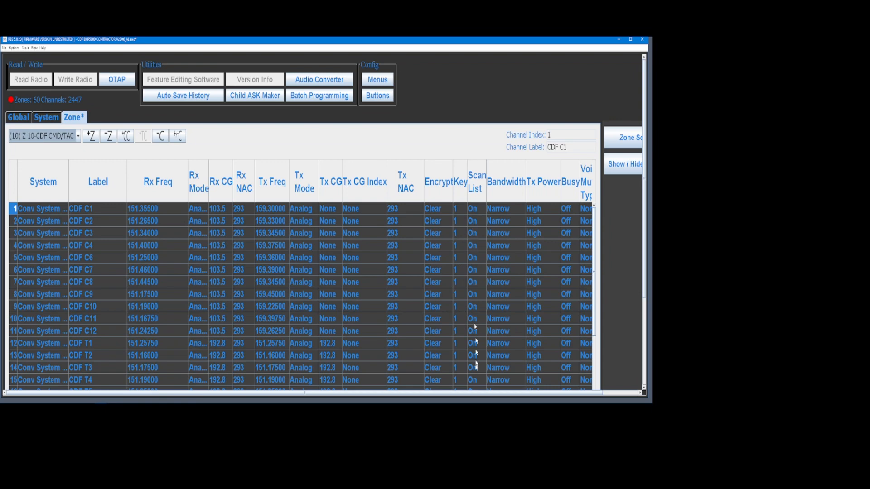
scroll(595, 251, "down", 6)
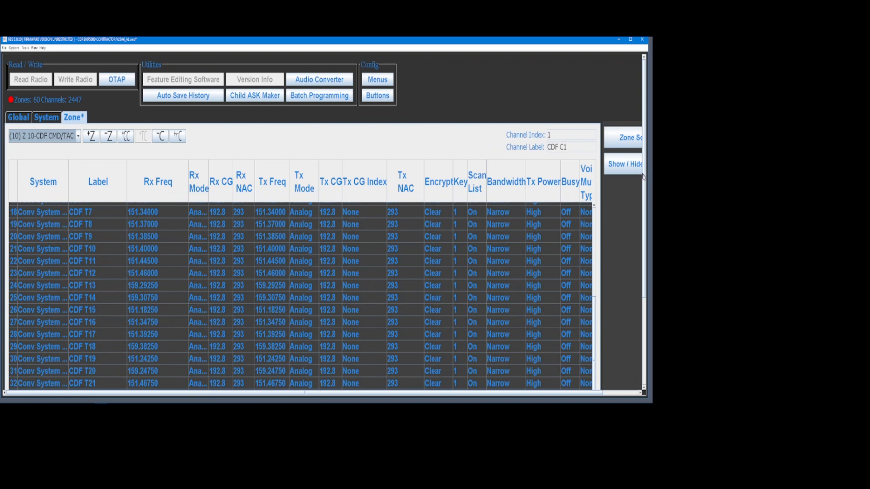
scroll(639, 226, "down", 3)
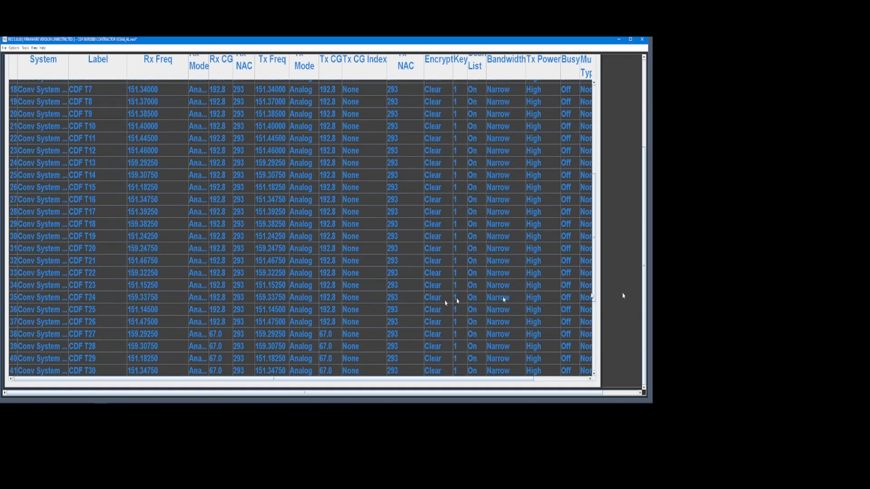
left_click_drag(293, 379, 471, 406)
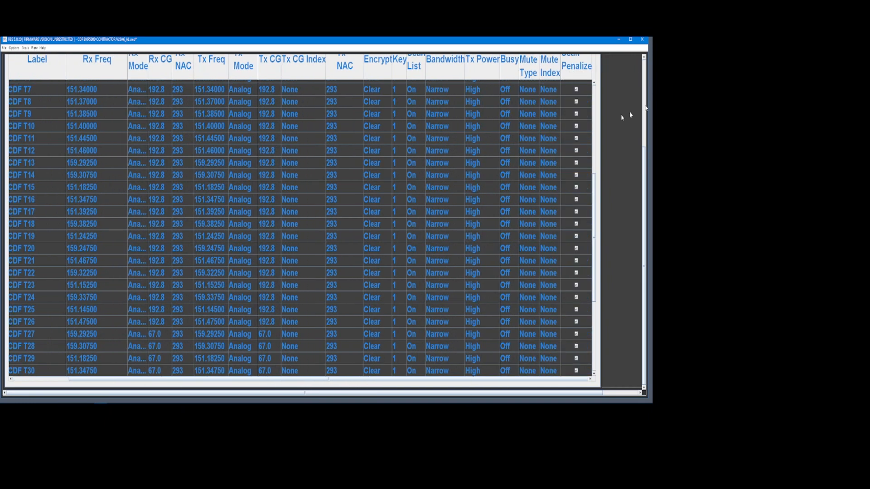
left_click_drag(644, 168, 652, 80)
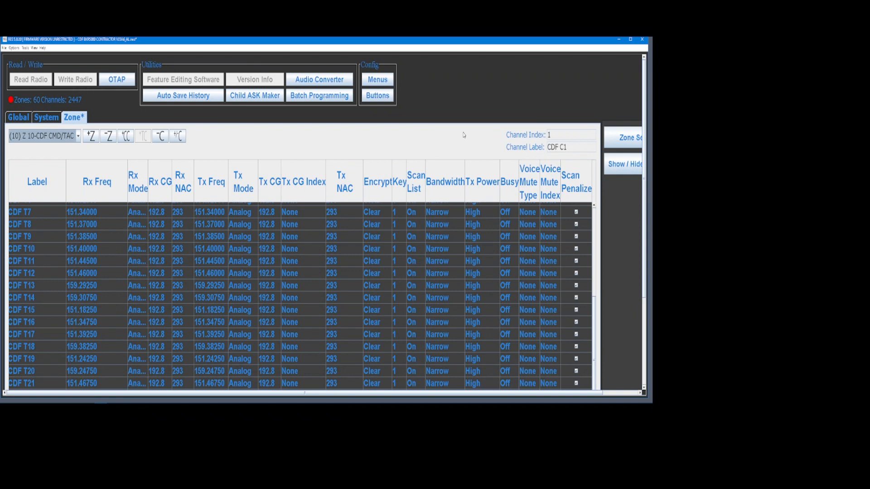
left_click(630, 165)
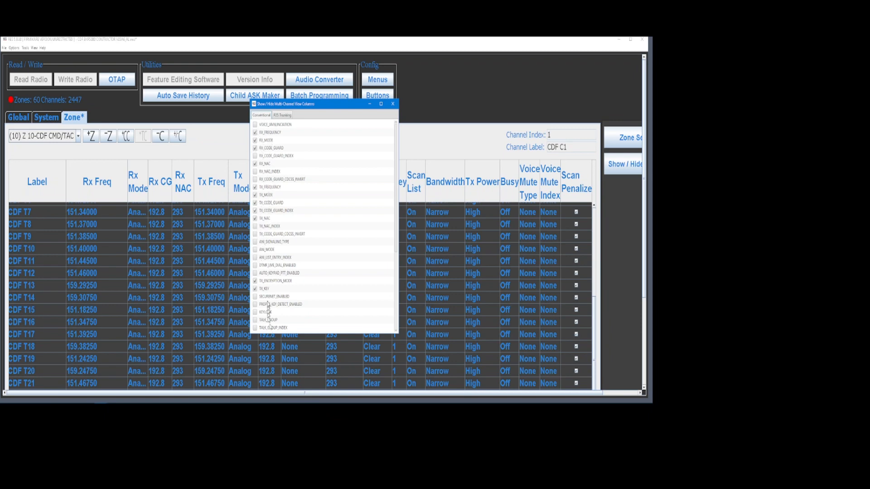
left_click(392, 104)
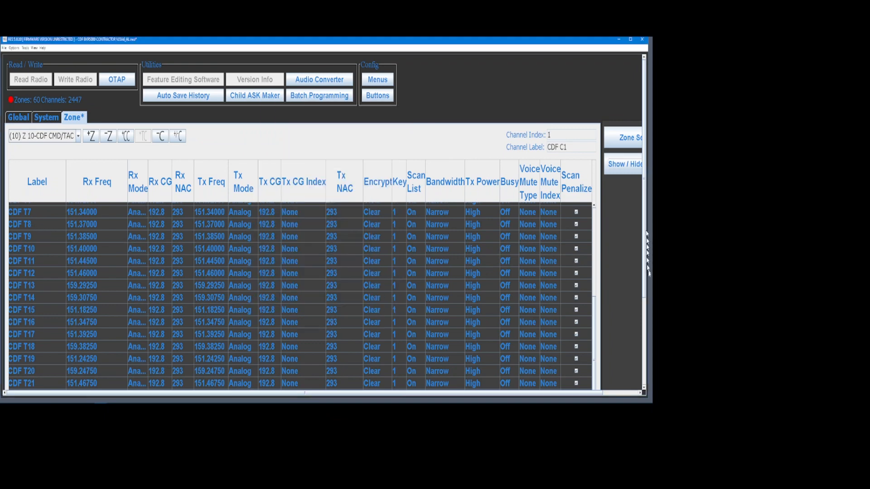
scroll(592, 239, "up", 2)
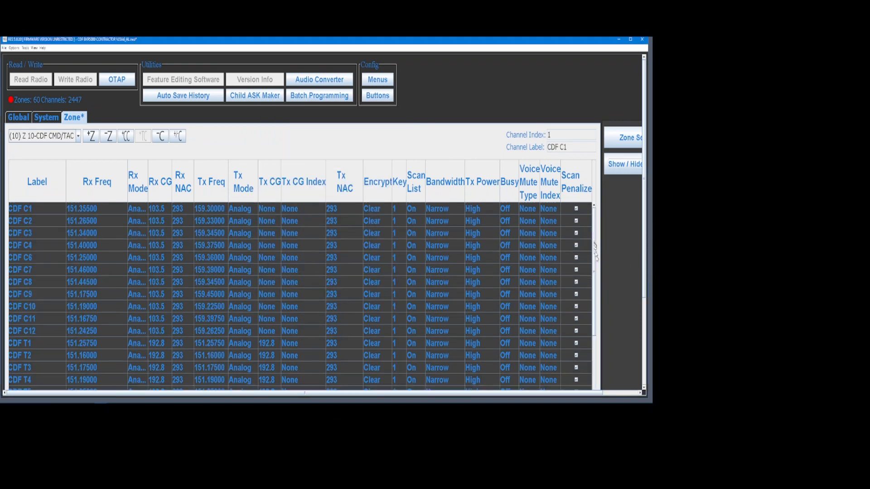
scroll(593, 311, "up", 3)
scroll(594, 312, "down", 6)
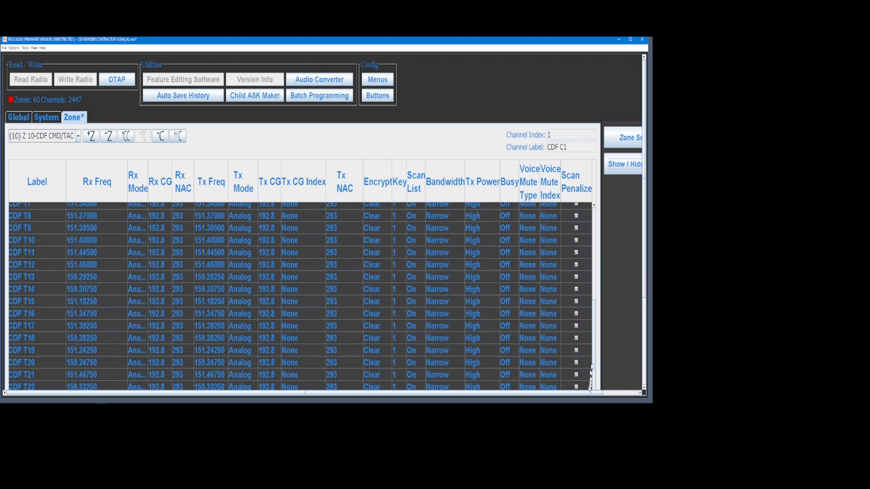
scroll(646, 290, "down", 3)
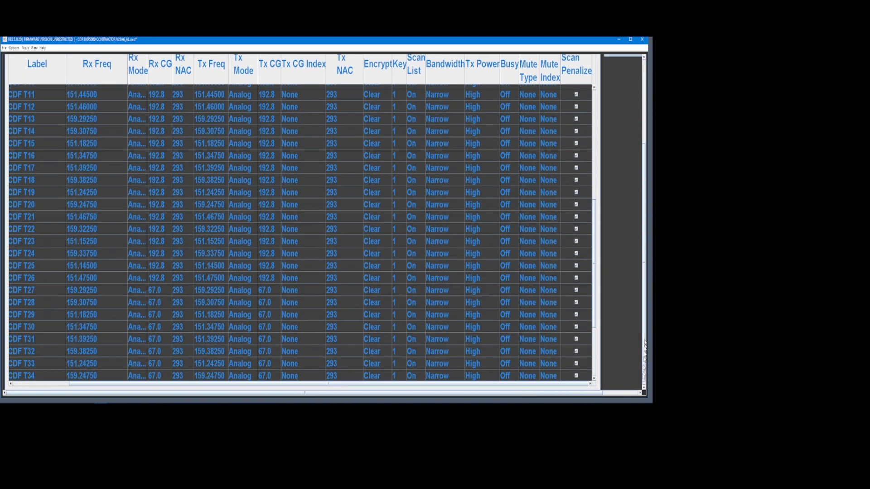
scroll(595, 326, "down", 3)
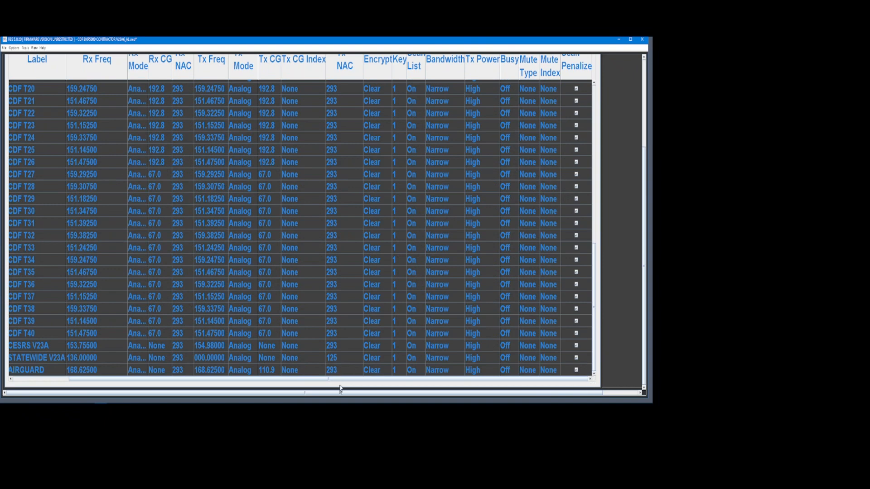
left_click_drag(344, 384, 344, 402)
mouse_move(359, 398)
left_mouse_down()
mouse_move(333, 396)
mouse_move(360, 390)
left_mouse_up()
left_click_drag(644, 156, 649, 113)
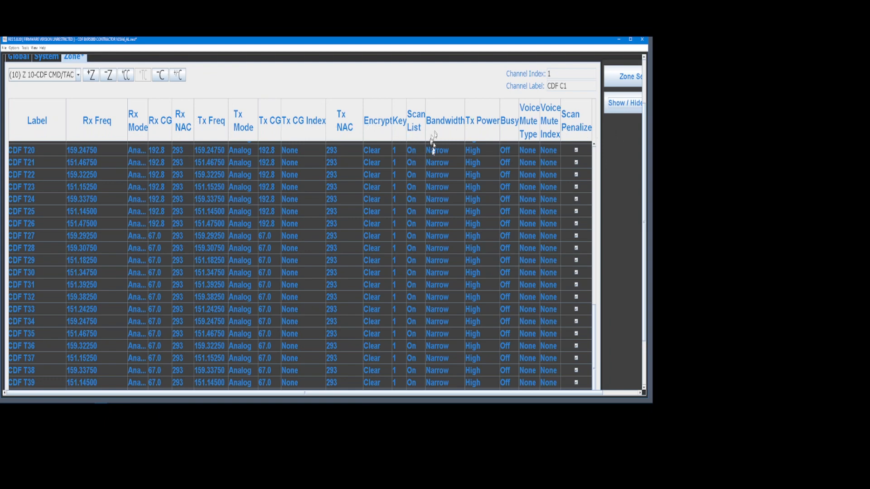
scroll(647, 109, "up", 1)
scroll(647, 109, "up", 1)
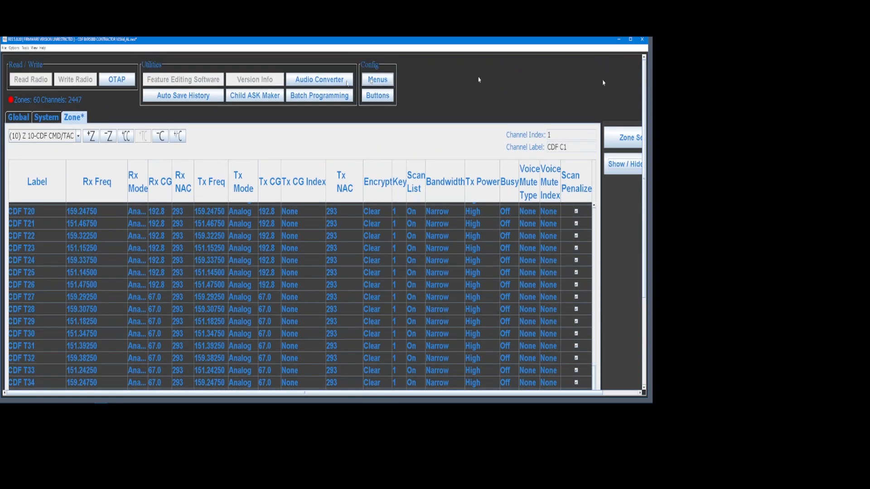
left_click(47, 117)
left_click(23, 119)
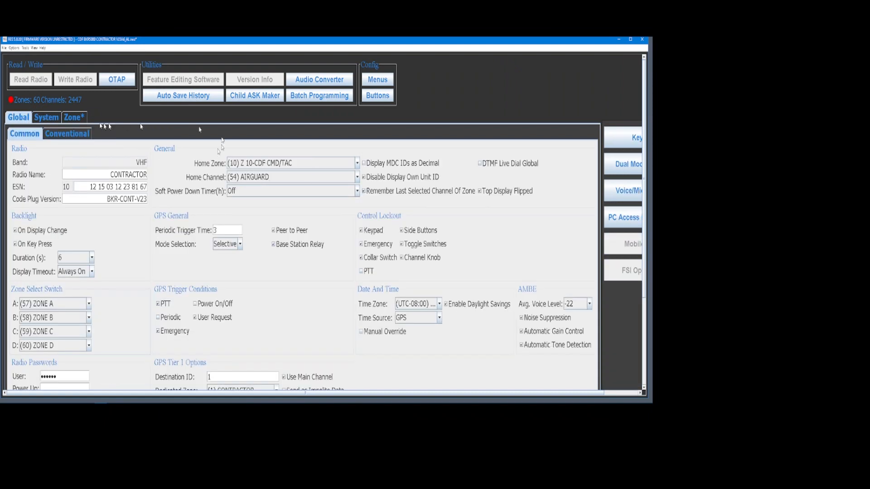
left_click(73, 120)
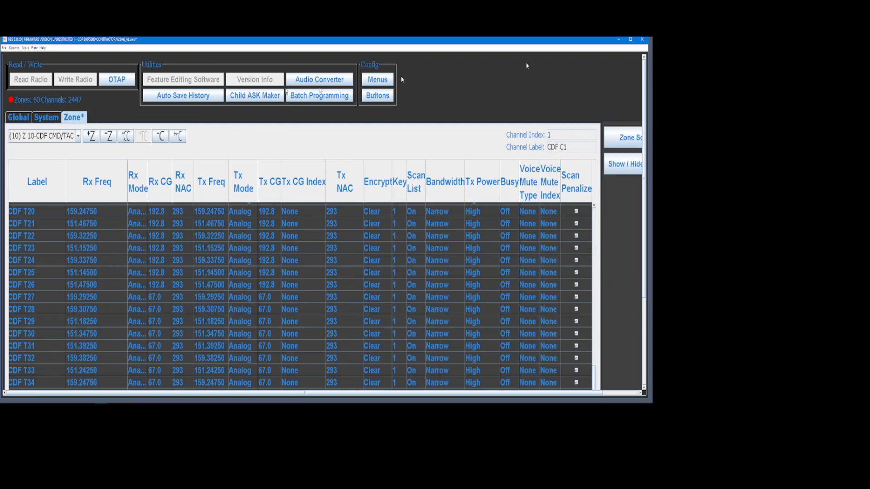
left_click(377, 79)
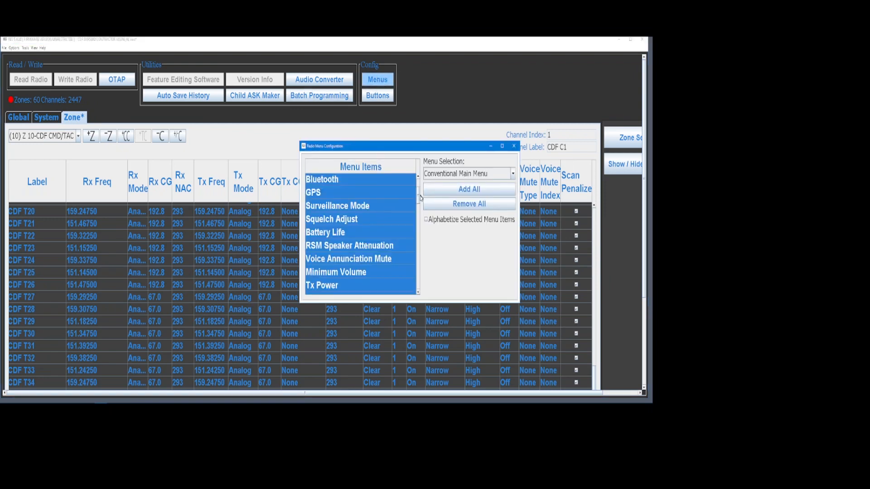
scroll(421, 185, "up", 2)
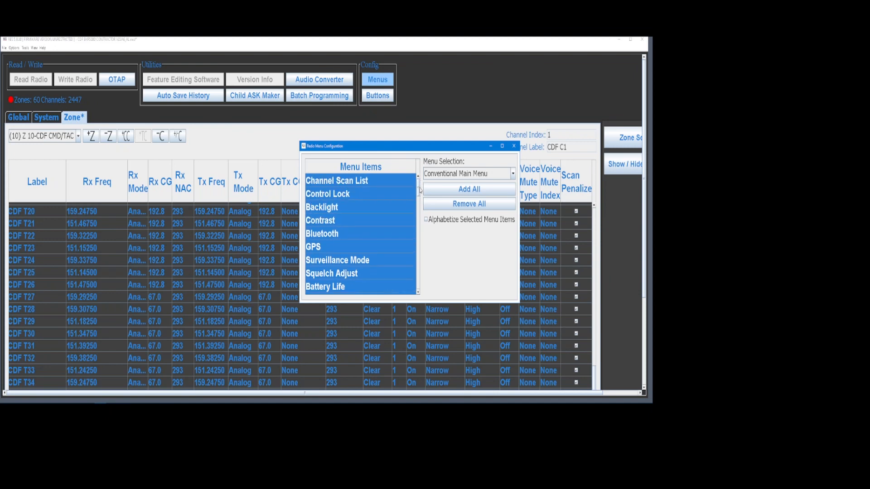
scroll(419, 190, "down", 2)
scroll(420, 189, "up", 2)
scroll(418, 188, "down", 3)
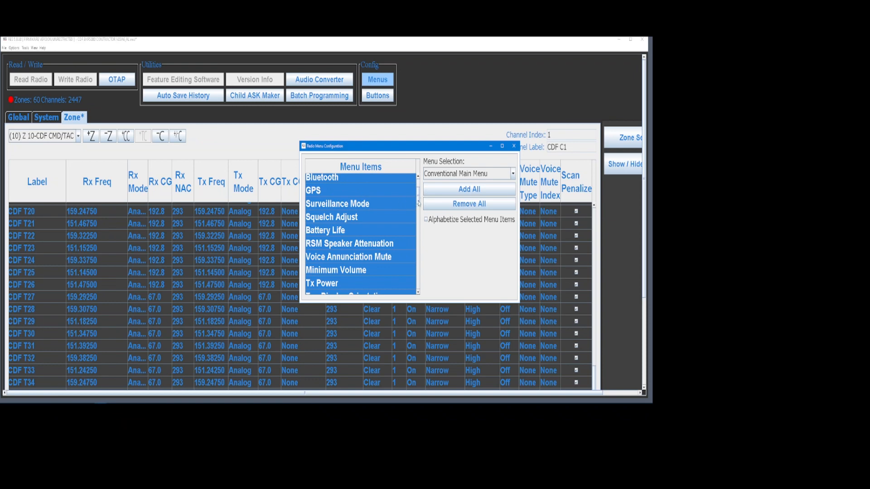
scroll(419, 204, "down", 1)
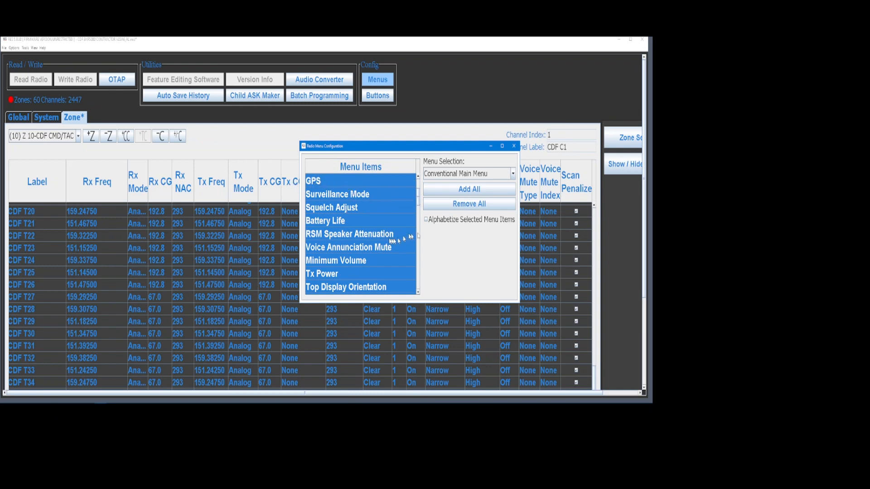
left_click_drag(419, 201, 421, 222)
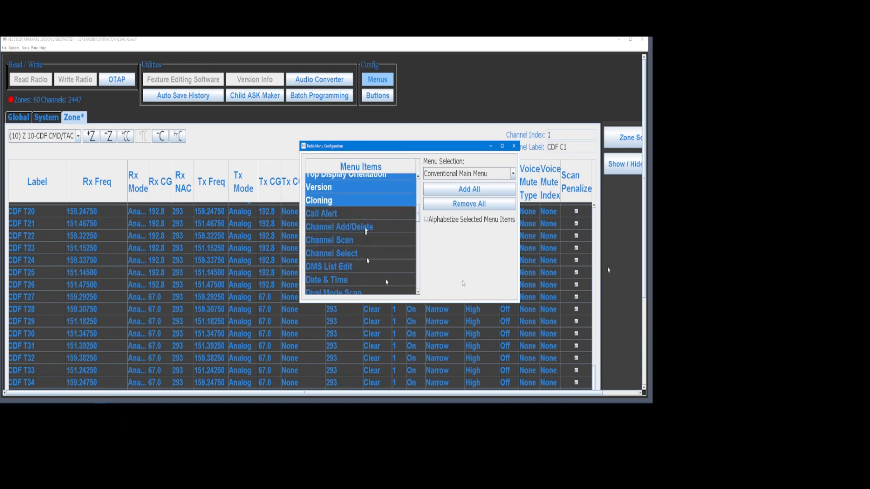
left_click(515, 147)
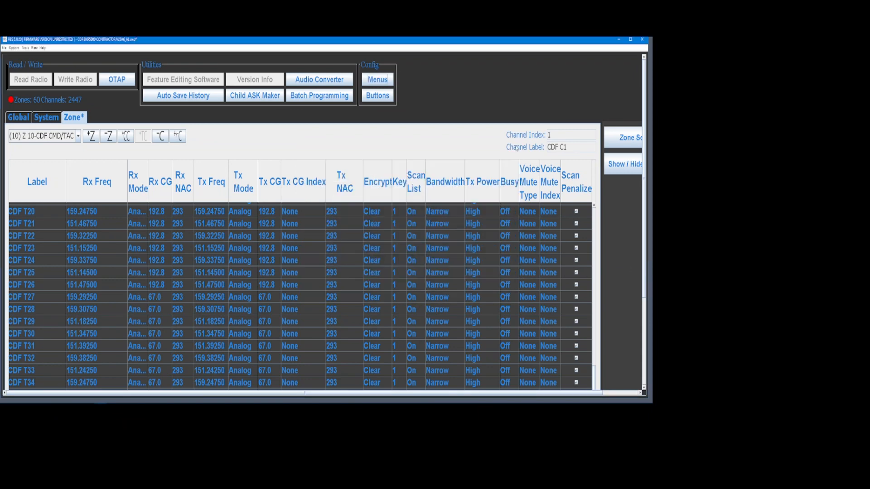
Scroll through the rest of the CDF CMD/TAC channel grid.
scroll(638, 278, "down", 3)
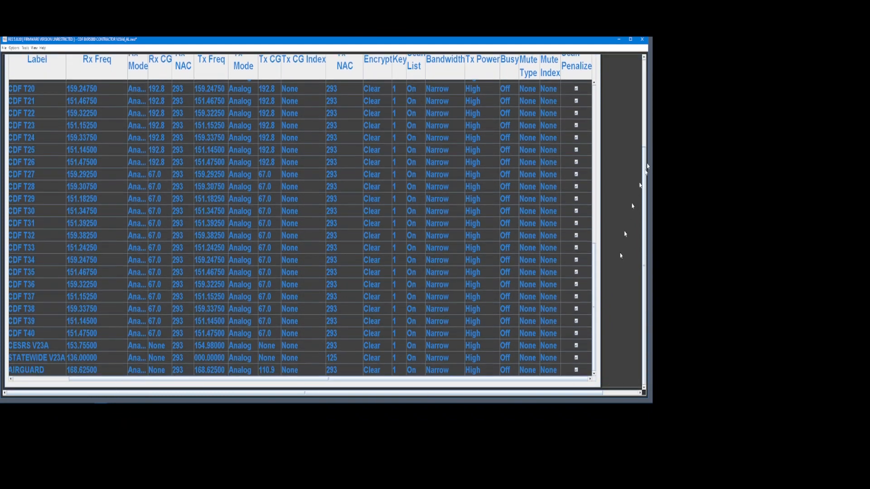
left_click_drag(594, 307, 603, 104)
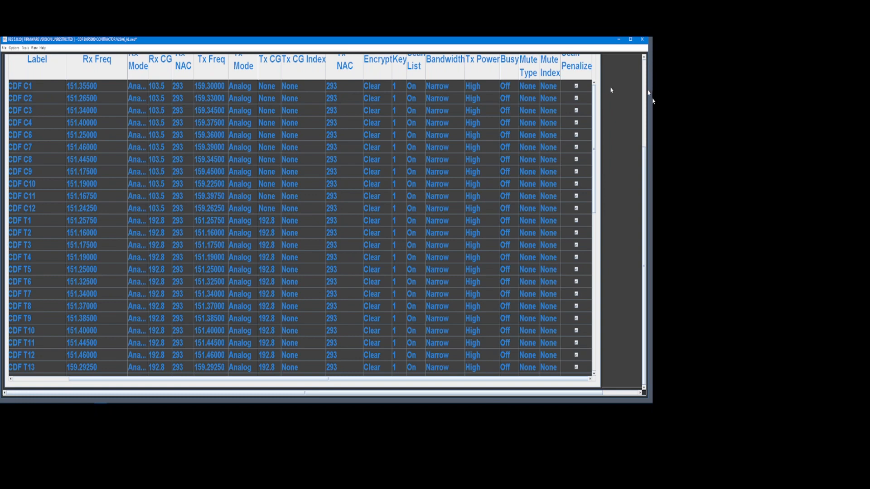
left_click_drag(645, 184, 648, 86)
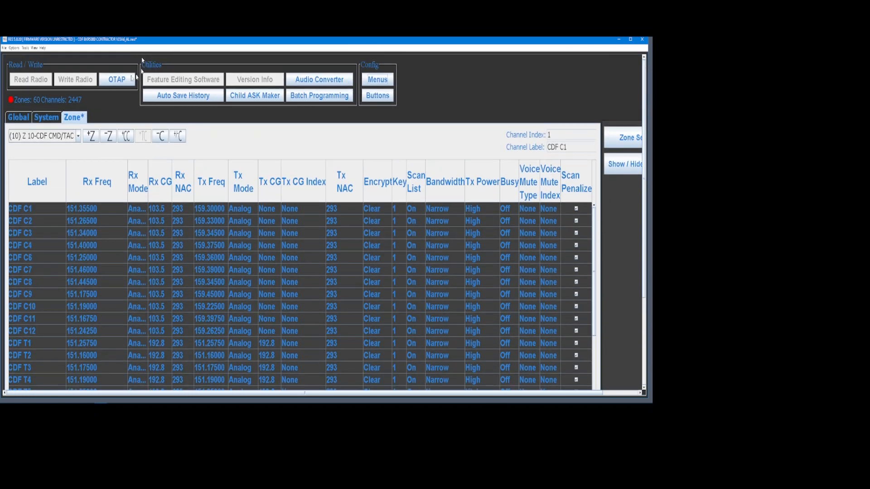
Switch to the CONTRACTOR zone, inspect RANCH NAME PVT, then view System and Global settings.
left_click(78, 136)
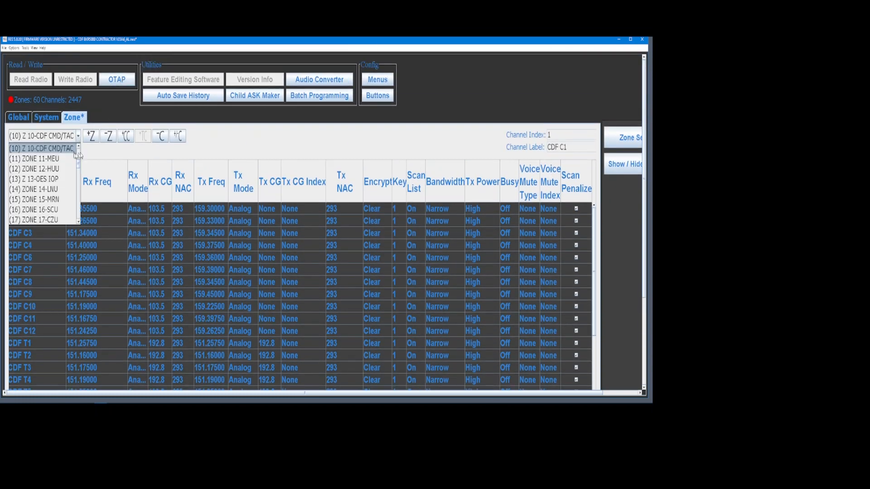
scroll(78, 155, "up", 3)
left_click(66, 148)
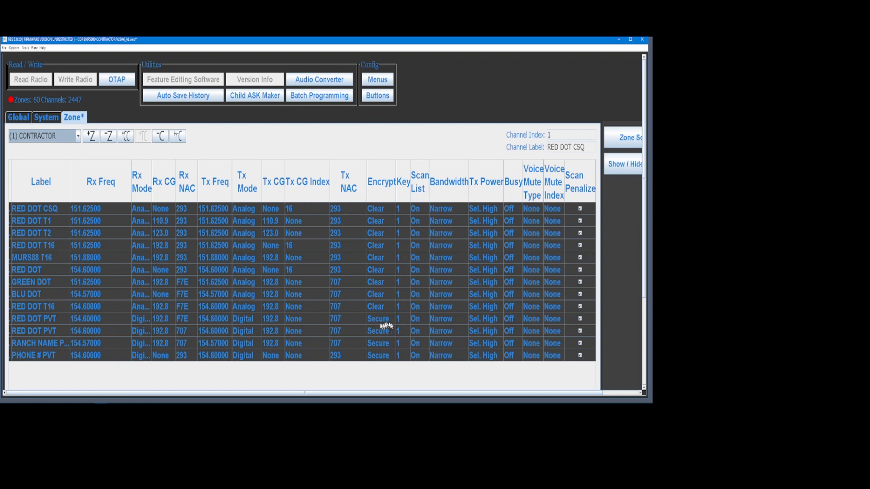
left_click(41, 344)
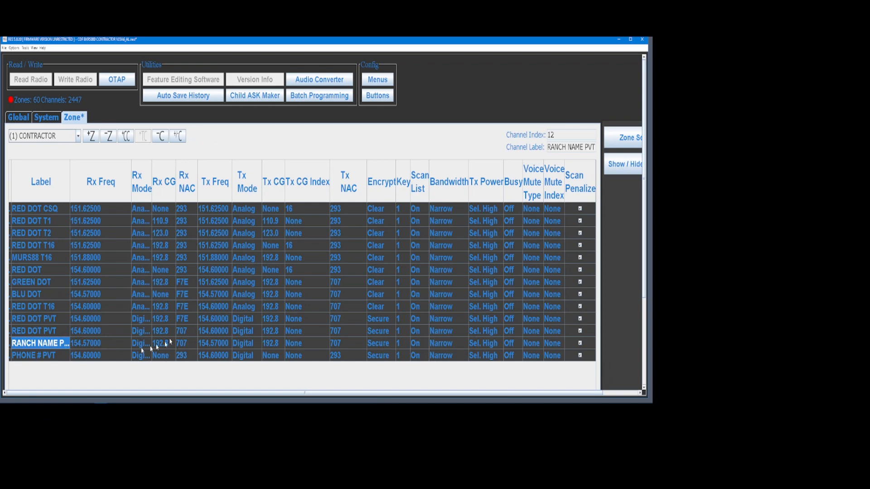
left_click(50, 119)
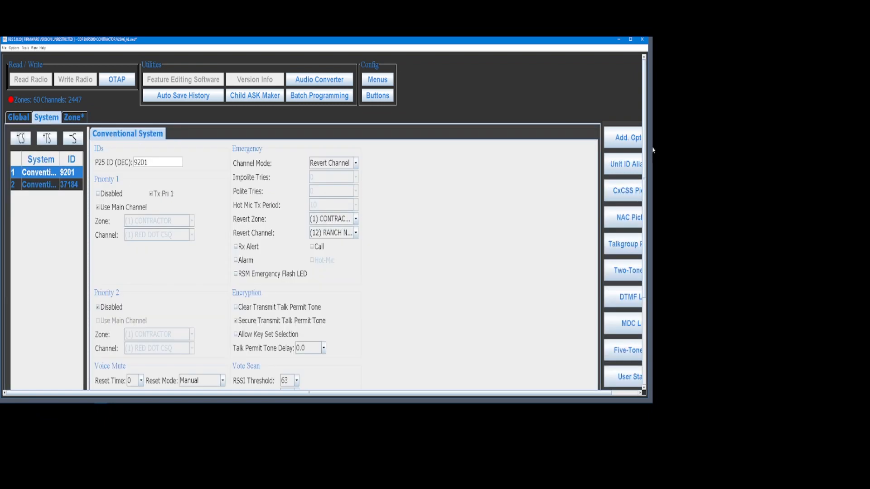
left_click(16, 118)
Give Common Key 1 a new hex key value, keep its Private alias, and close the keys window.
left_click(625, 137)
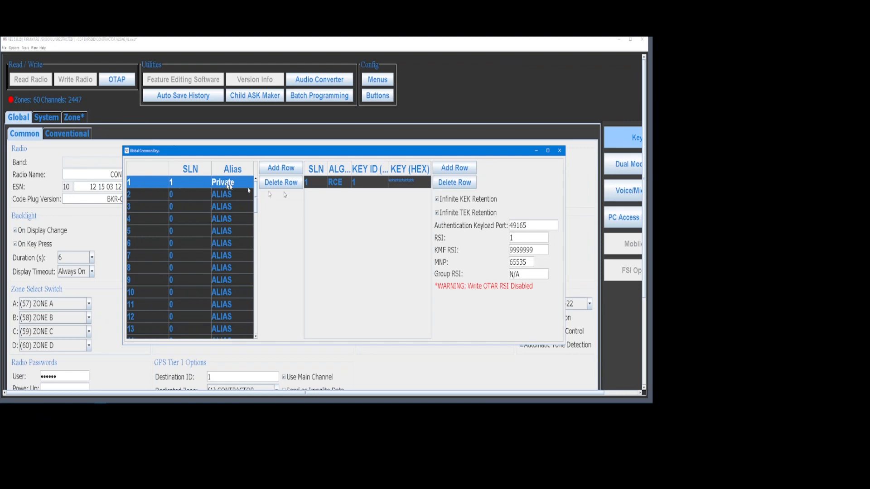
double_click(403, 182)
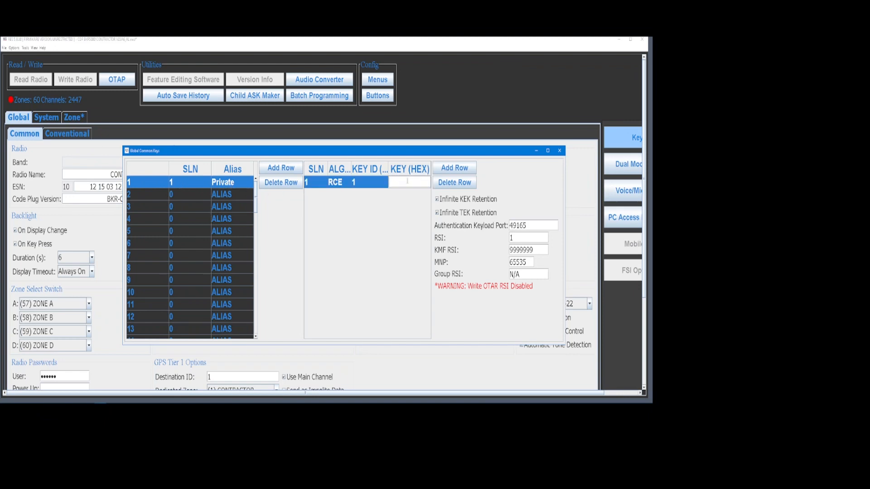
type("123456789")
left_click(238, 182)
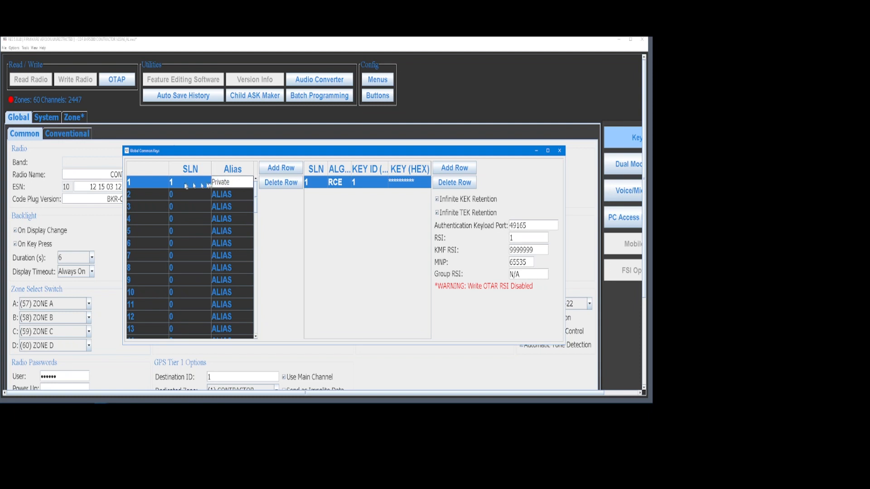
key("Return")
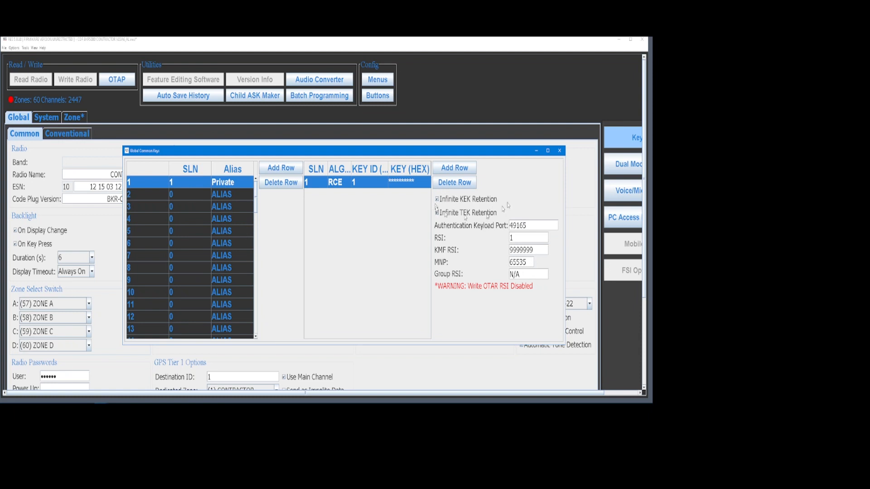
left_click(559, 150)
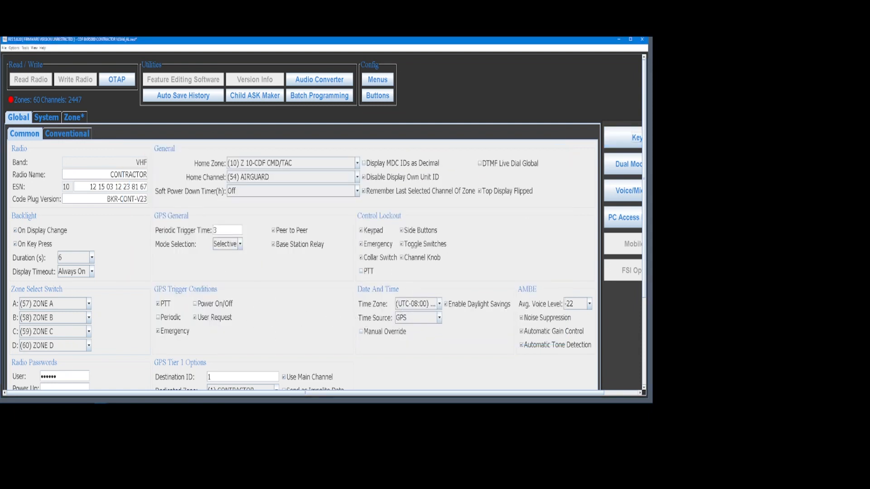
Review the Global Conventional and Conventional System settings, then show the CONTRACTOR zone's 13 channels.
left_click(72, 134)
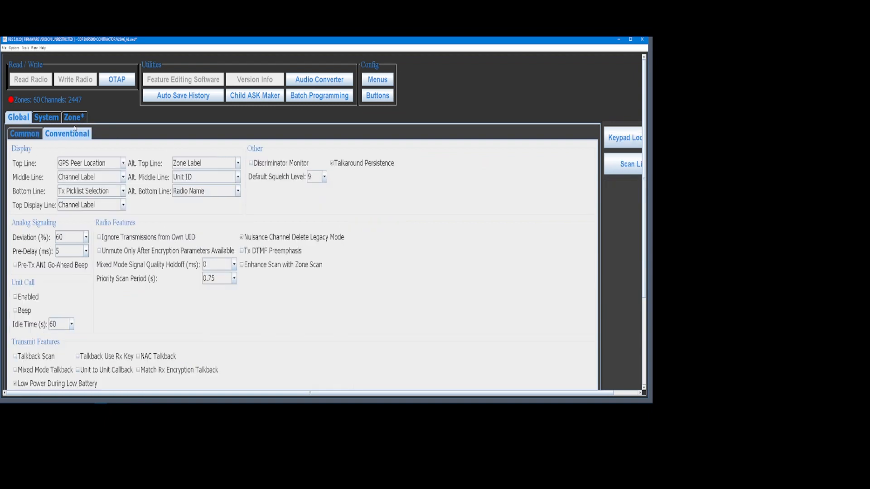
left_click(51, 119)
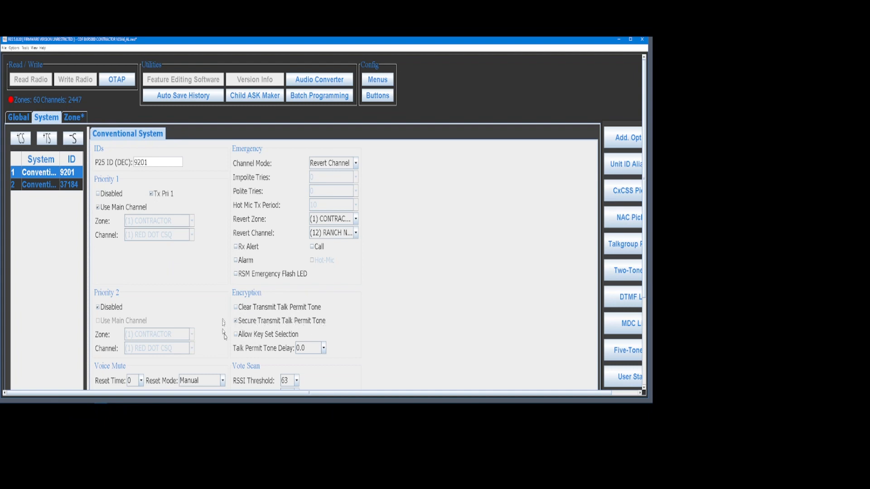
scroll(226, 322, "down", 1)
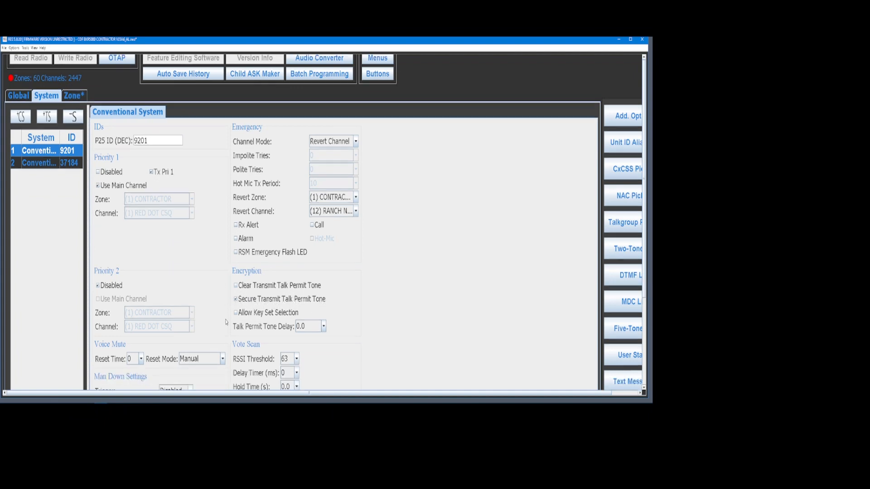
scroll(226, 322, "down", 4)
scroll(226, 322, "up", 5)
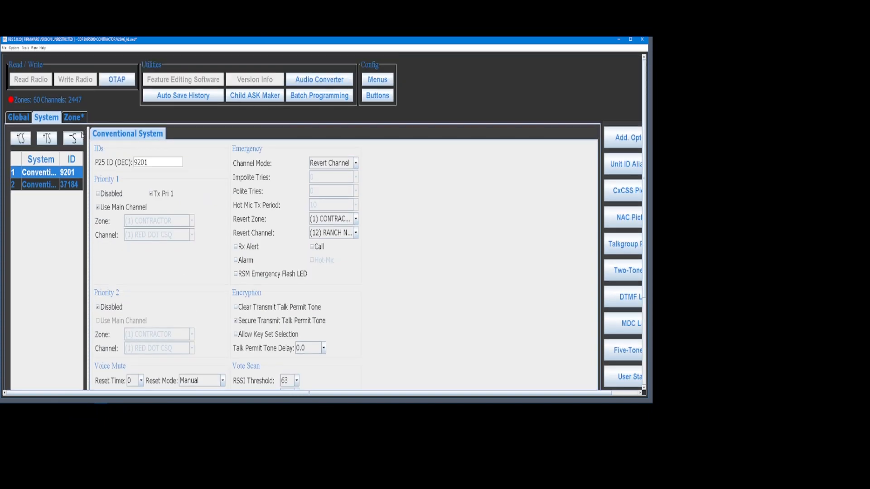
left_click(73, 117)
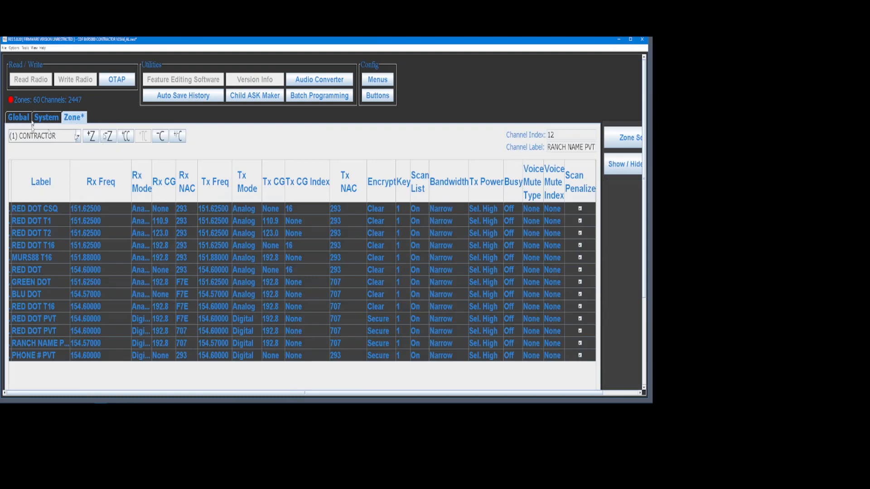
Scroll through the Global Common settings, then view system 1's Conventional System page (P25 ID 9201).
left_click(18, 118)
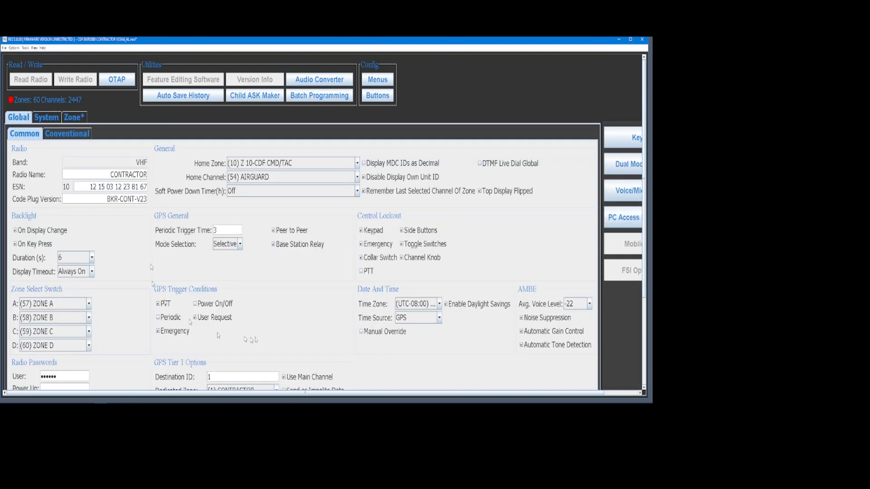
scroll(343, 322, "down", 2)
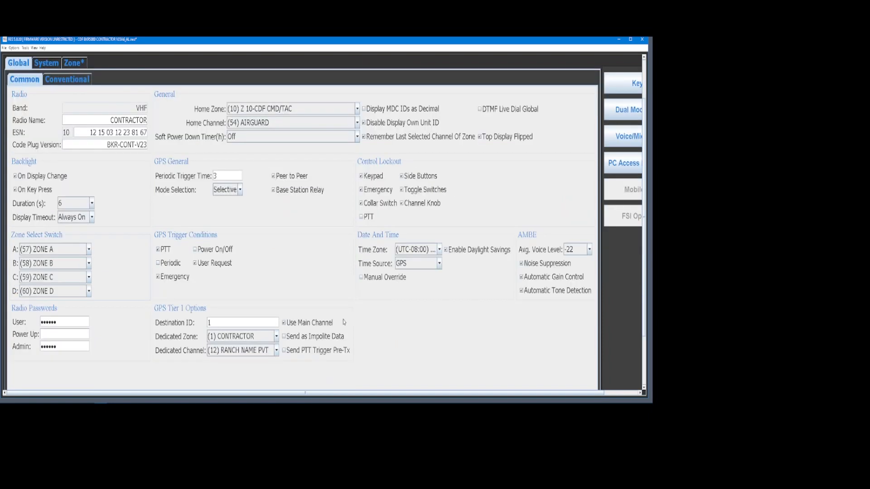
scroll(344, 322, "up", 2)
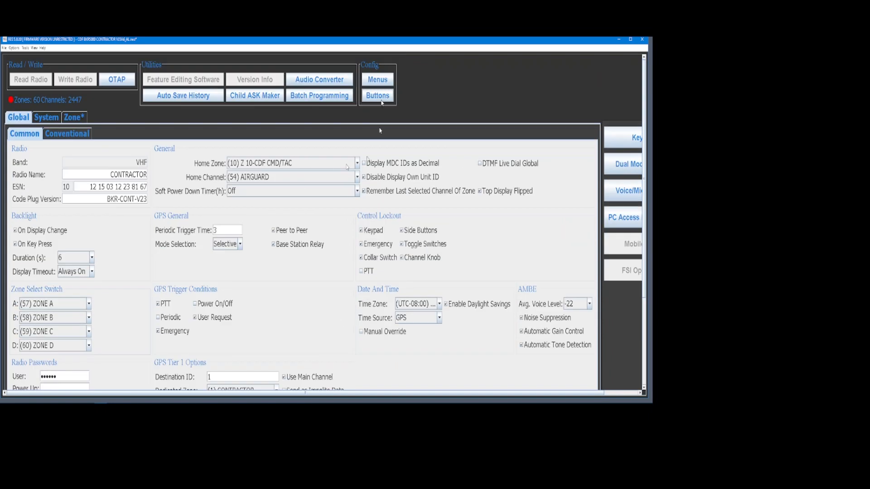
left_click(45, 118)
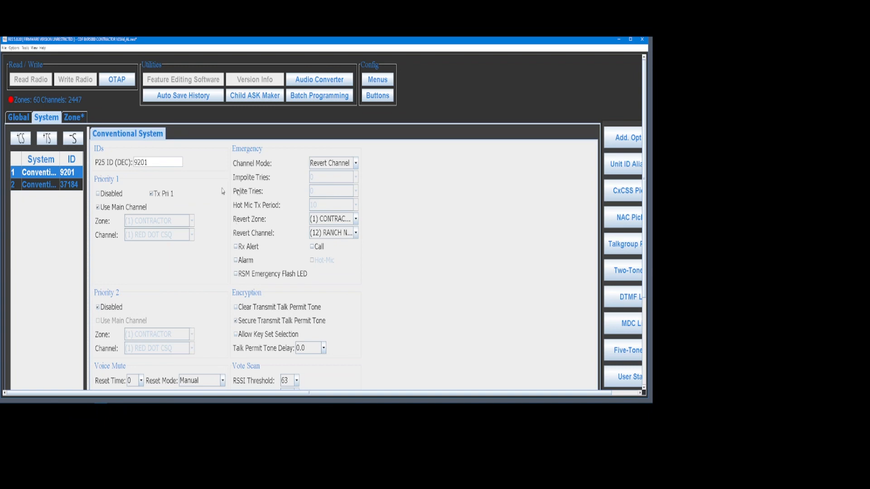
Glance at the Zone table, then return to Global Common with home zone Z 10-CDF CMD/TAC.
left_click(73, 117)
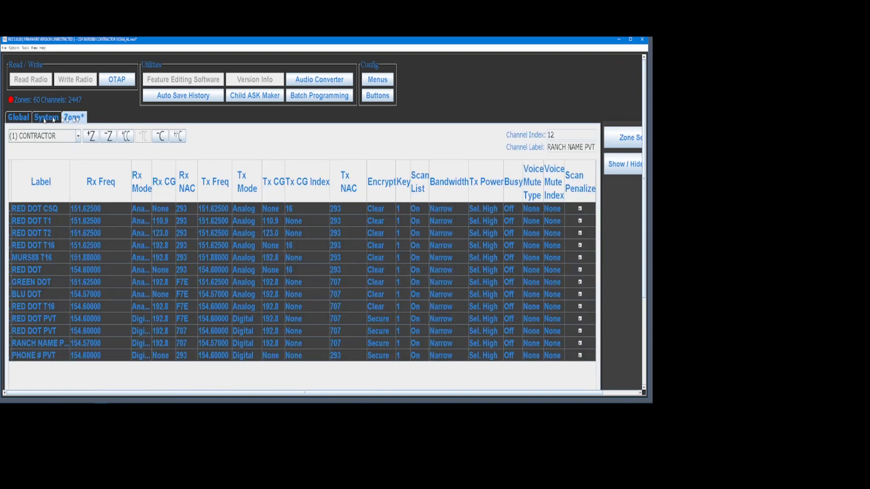
left_click(21, 119)
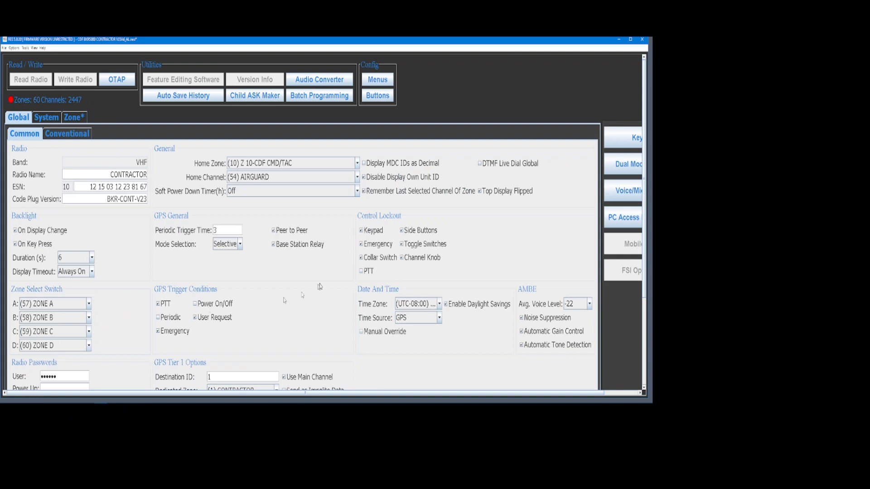